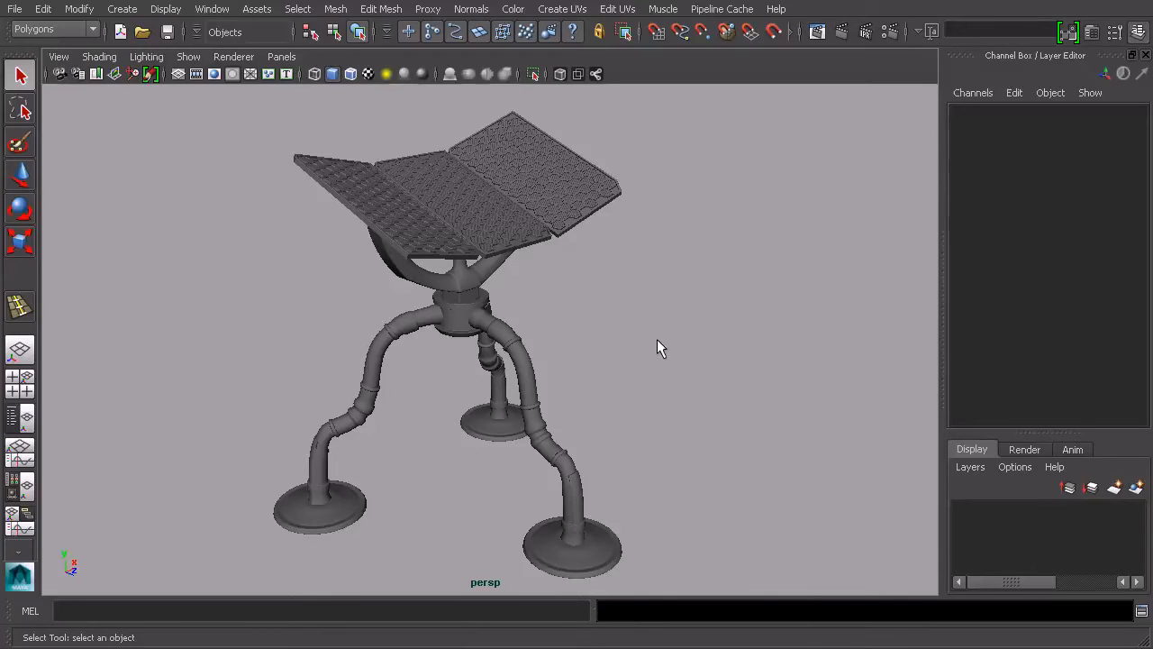
- Select all parts of the solar panel model and delete their construction history
left_click_drag(598, 205, 277, 546)
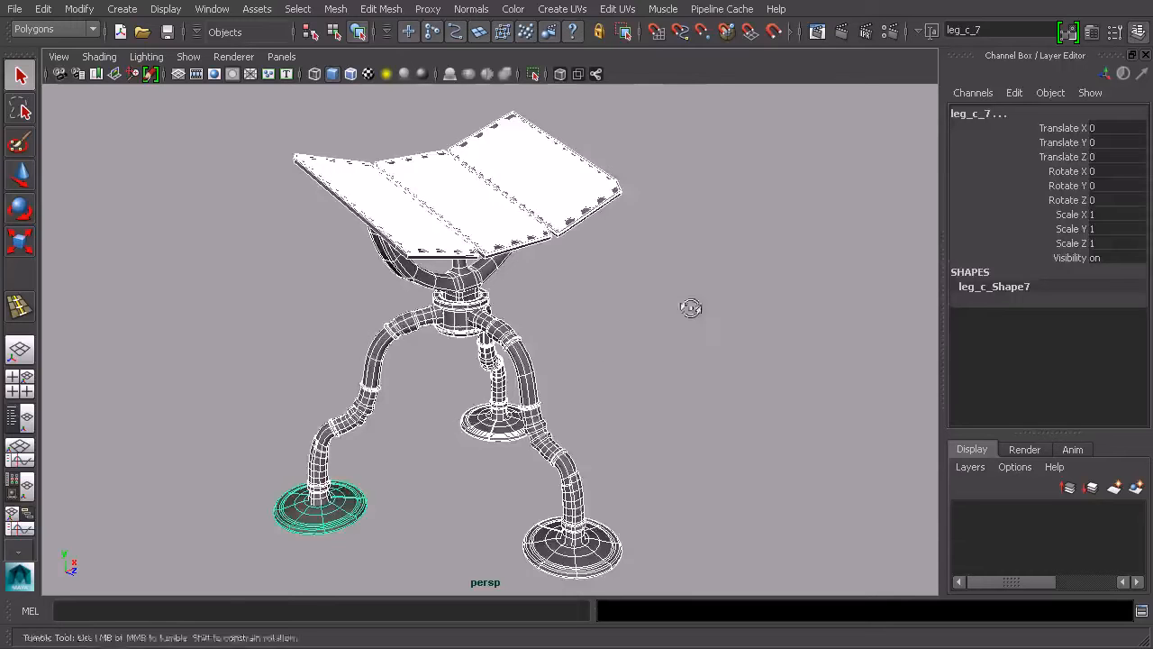
left_click_drag(686, 309, 697, 301, "alt")
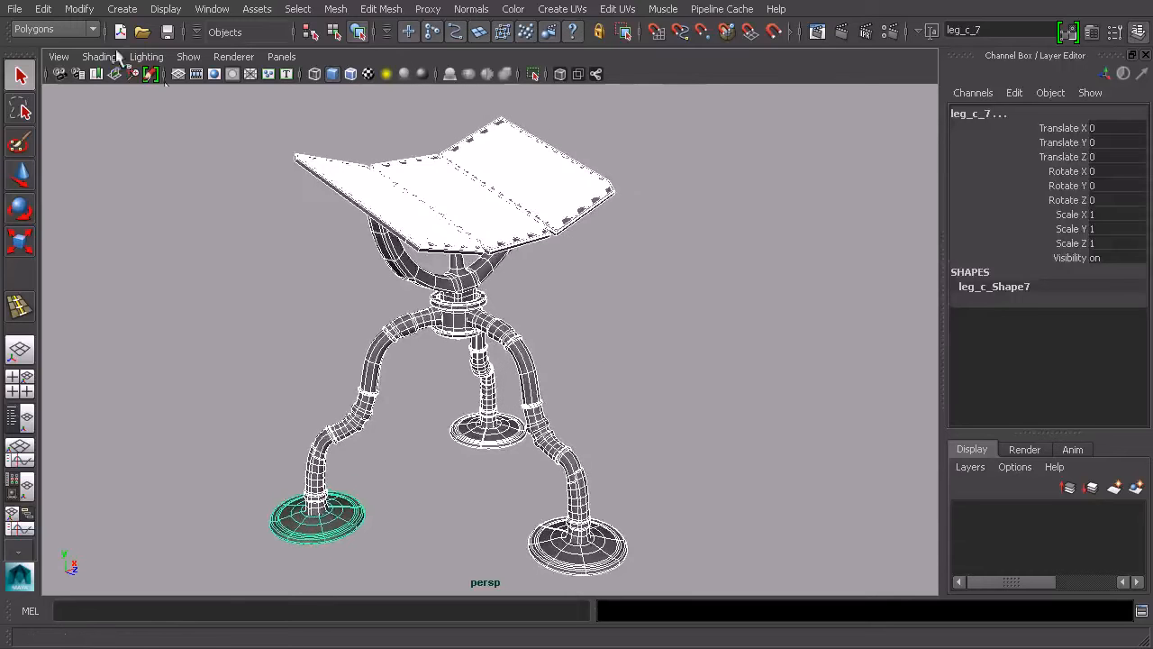
left_click(45, 9)
mouse_move(98, 190)
left_click(258, 203)
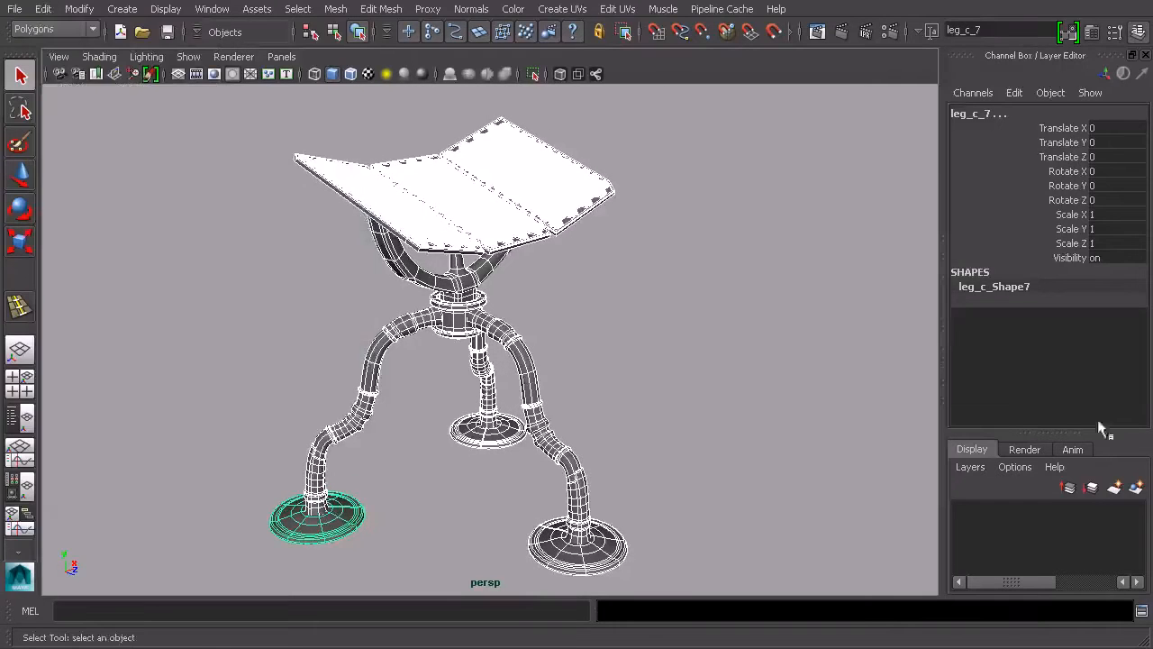
left_click_drag(531, 330, 674, 303, "alt")
scroll(676, 301, "up", 3)
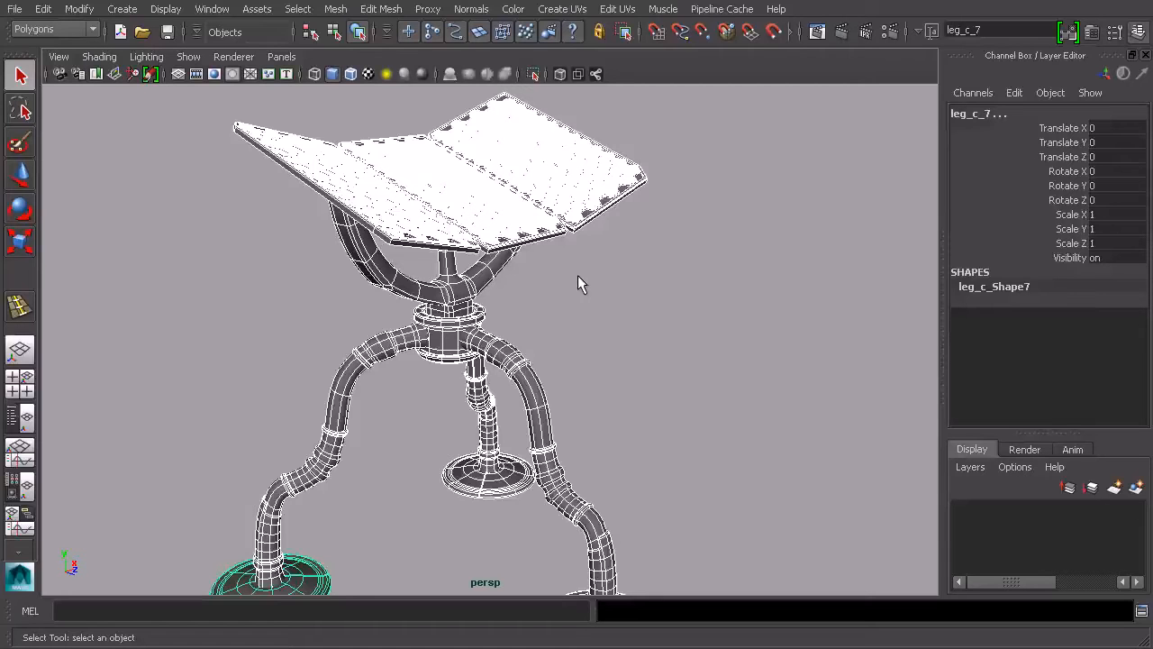
- Freeze the transformations of all selected model parts
left_click(78, 9)
left_click(126, 67)
left_click_drag(705, 267, 660, 340, "alt")
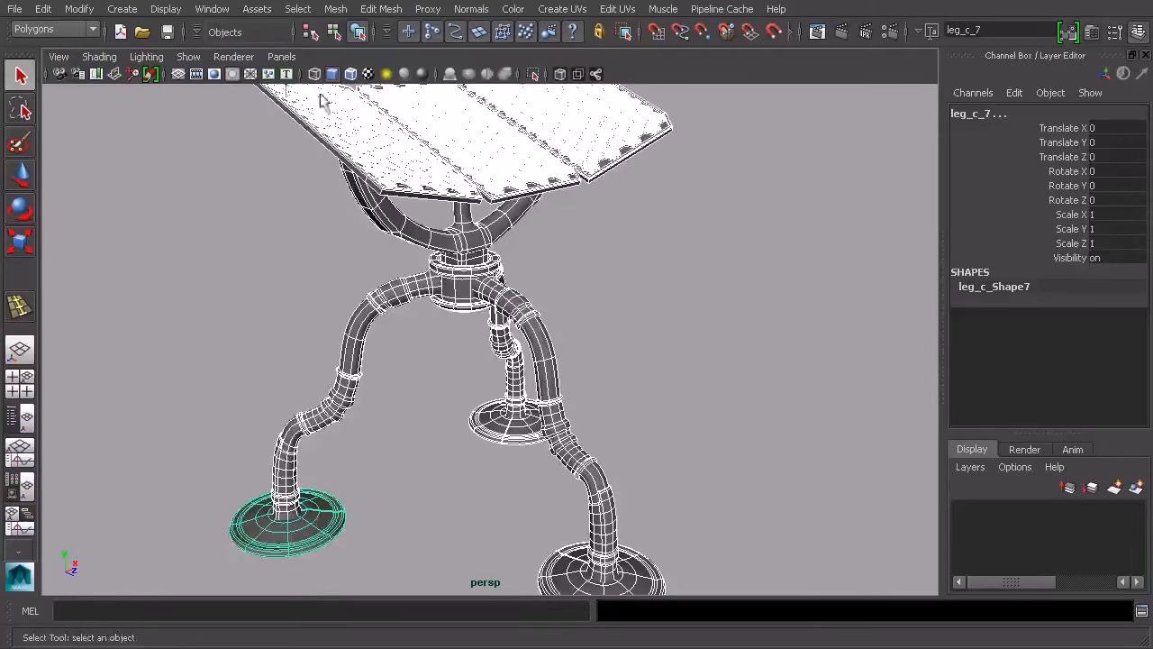
- Show the grid in the perspective view and activate the Move tool
left_click(188, 56)
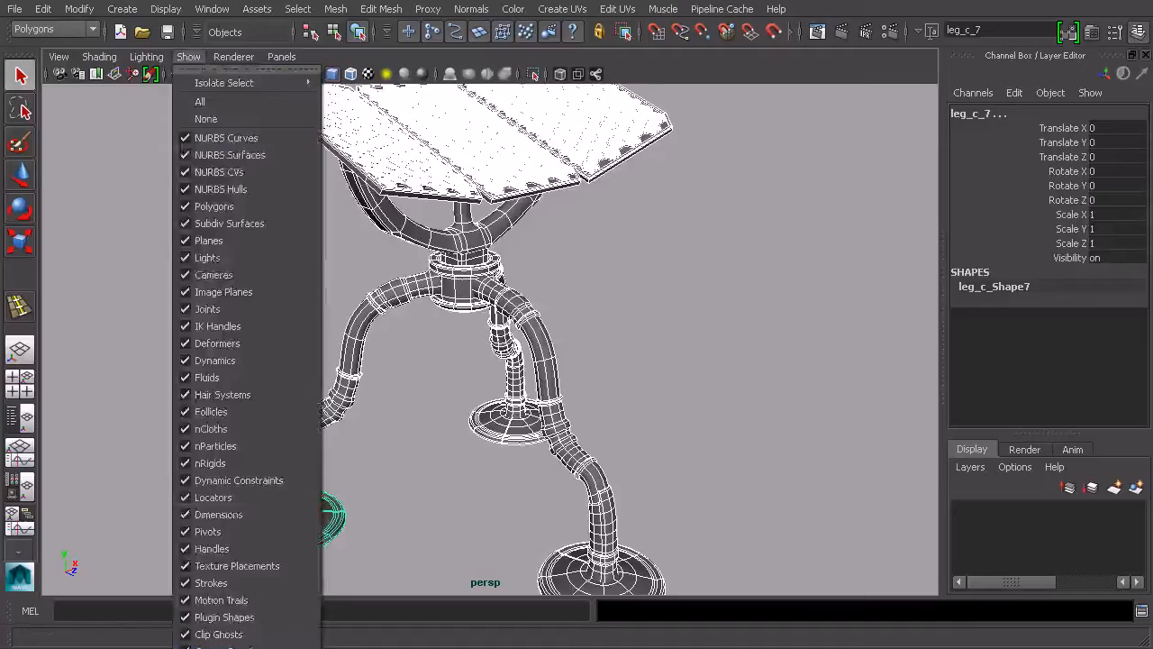
left_click(225, 646)
left_click_drag(536, 440, 566, 362, "alt")
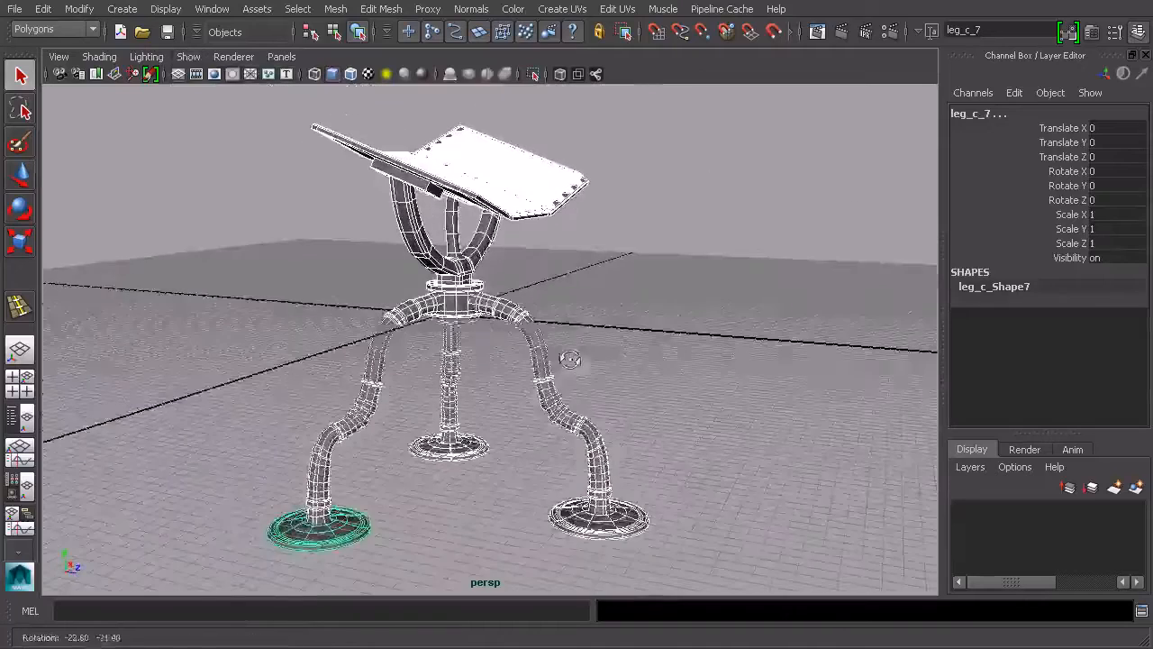
scroll(484, 319, "up", 3)
middle_click_drag(449, 297, 498, 327, "alt")
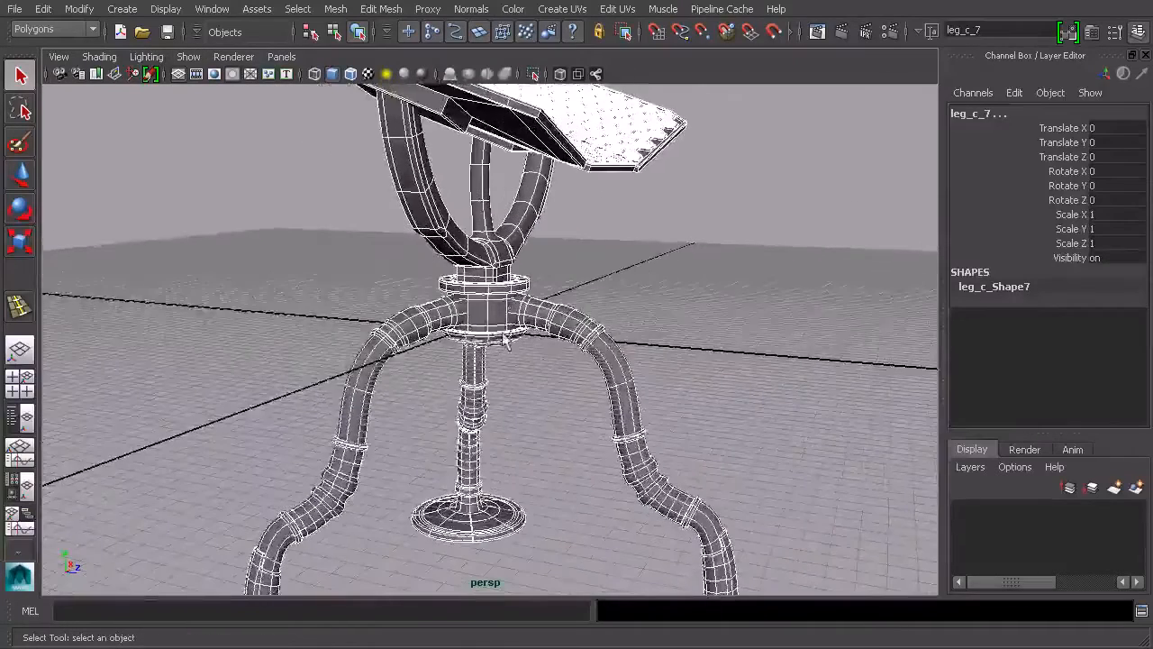
mouse_move(505, 344)
left_mouse_down("alt")
mouse_move(494, 342)
mouse_move(525, 350)
left_mouse_up("alt")
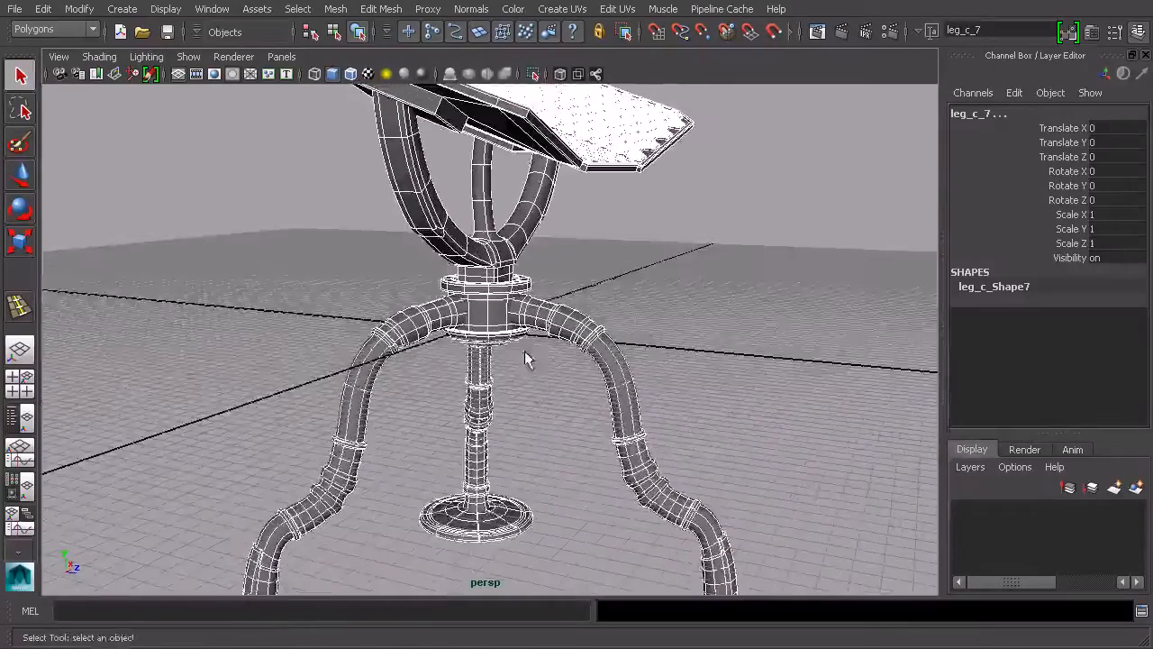
key("w")
scroll(546, 417, "down", 4)
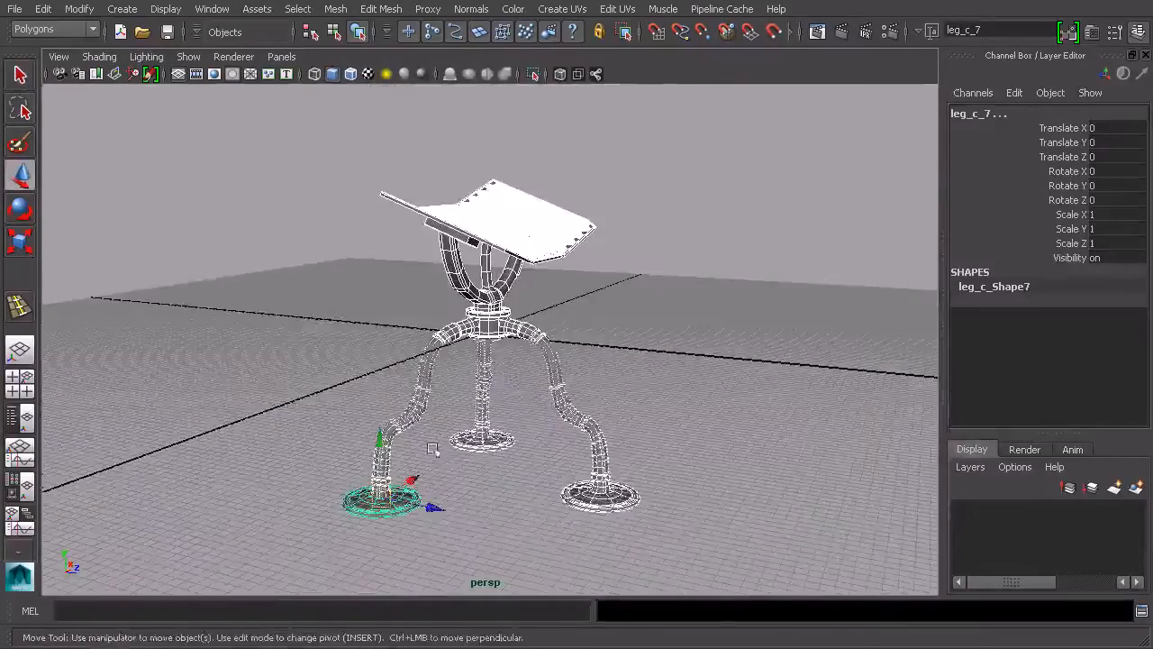
- Open the Outliner beside the model and clear the selection
left_click(216, 11)
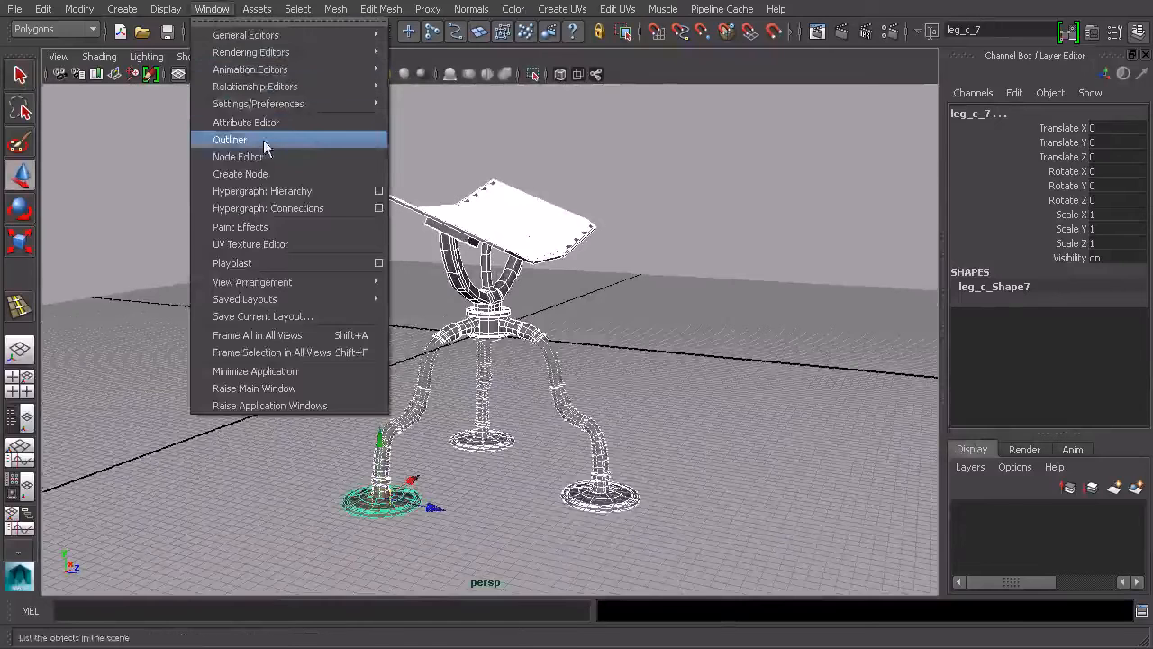
left_click(232, 139)
left_click_drag(740, 63, 849, 54)
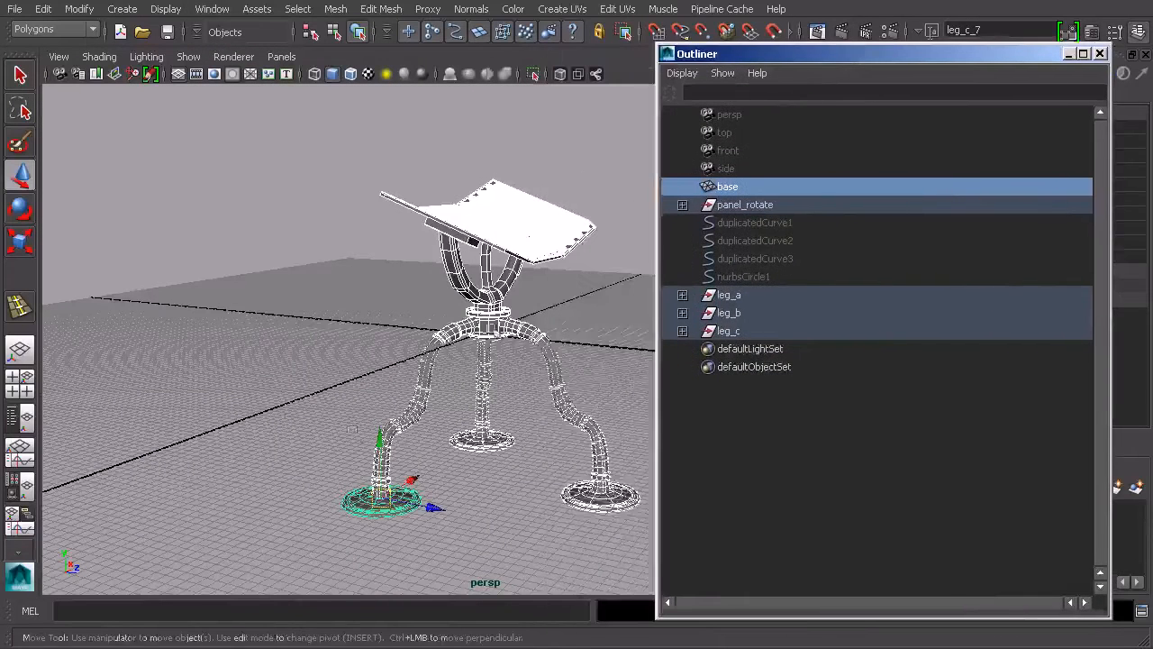
middle_click_drag(453, 412, 390, 381, "alt")
right_click_drag(390, 381, 443, 376, "alt")
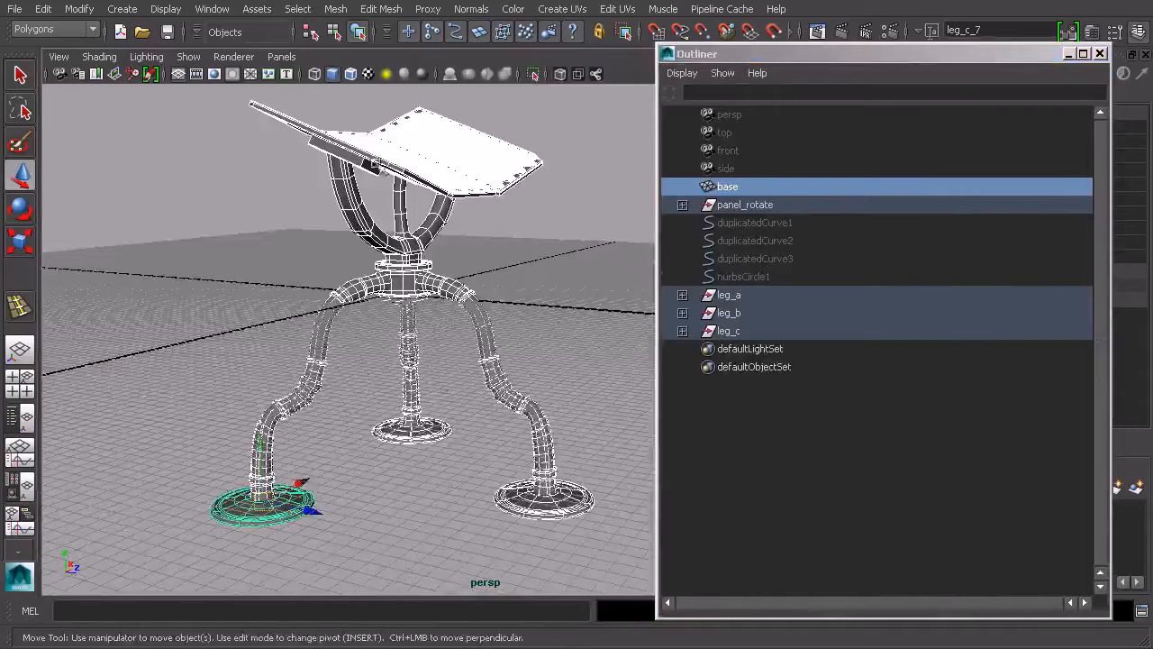
left_click(544, 275)
key("5")
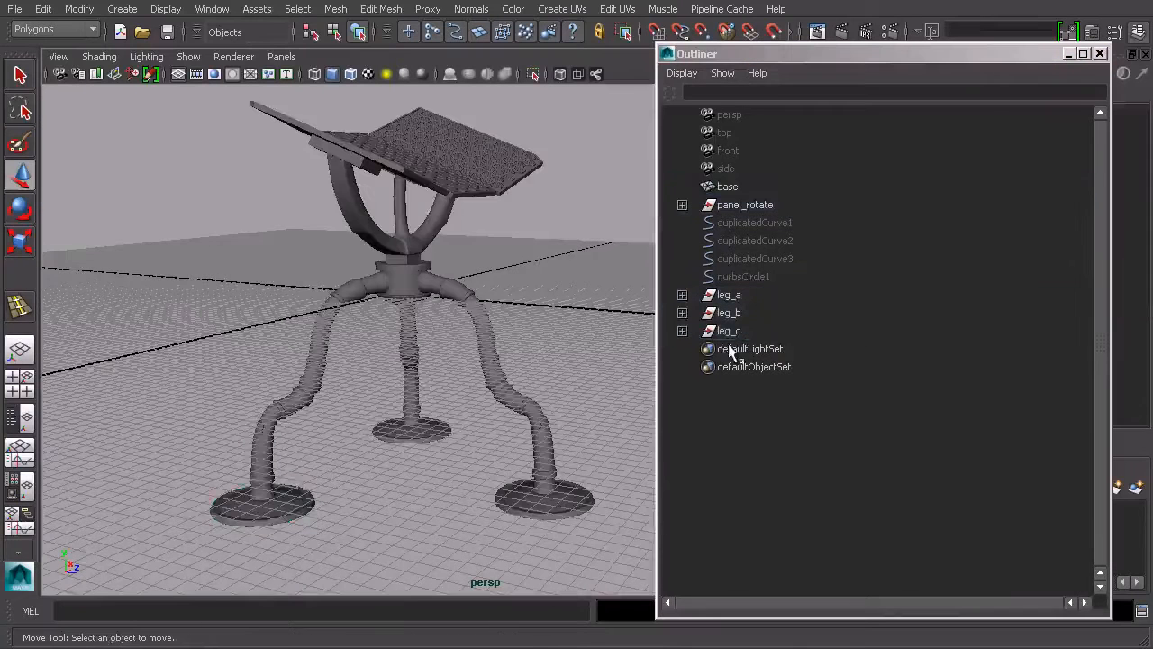
- Group leg_a, leg_b, leg_c, panel_rotate and base, name the group solar_array, and expand it in the Outliner
left_click_drag(728, 331, 763, 304)
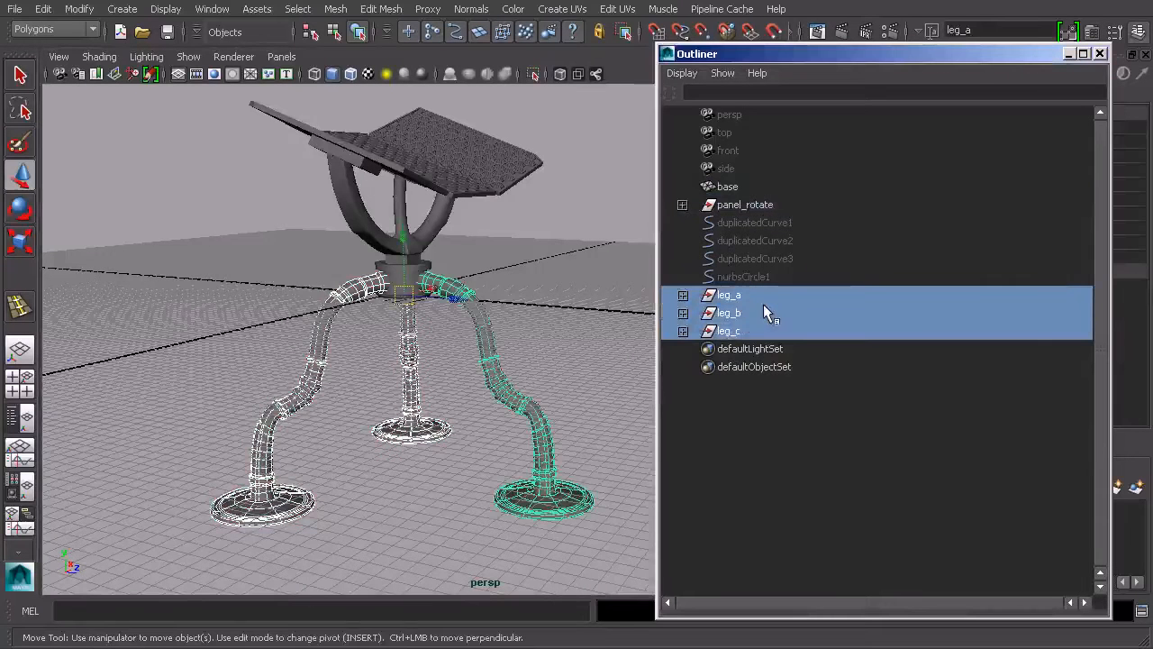
left_click(756, 204, "ctrl")
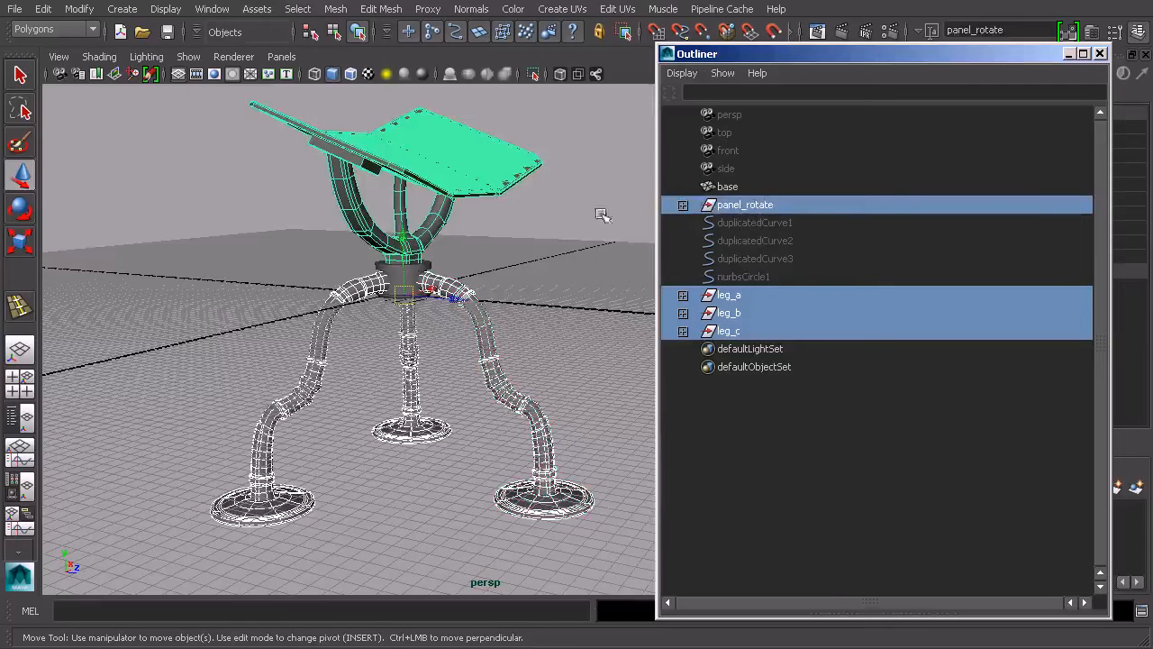
left_click(724, 186, "ctrl")
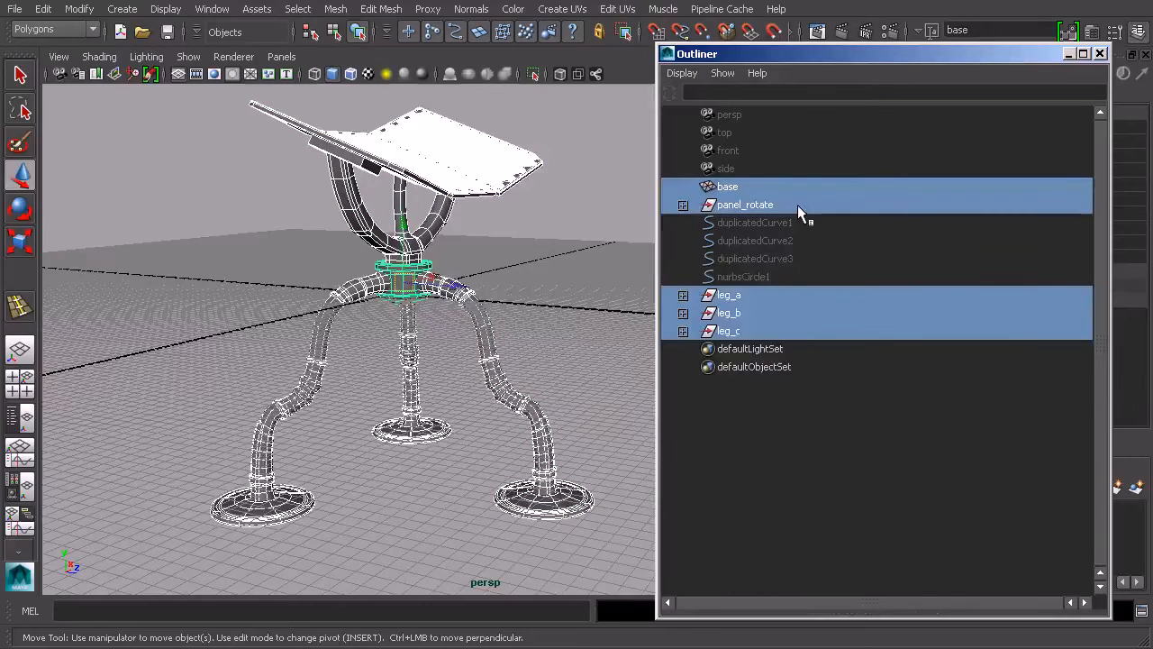
key("ctrl+g")
double_click(752, 258)
type("solar_arrary")
key("BackSpace")
key("BackSpace")
type("ty")
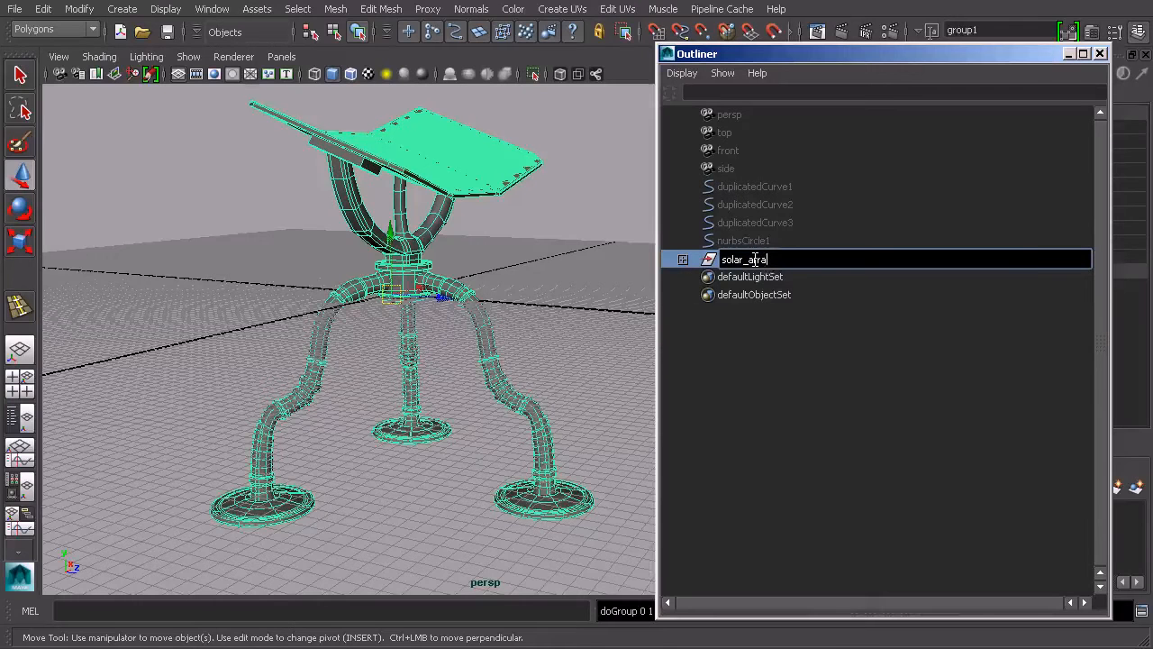
key("Return")
left_click(683, 260)
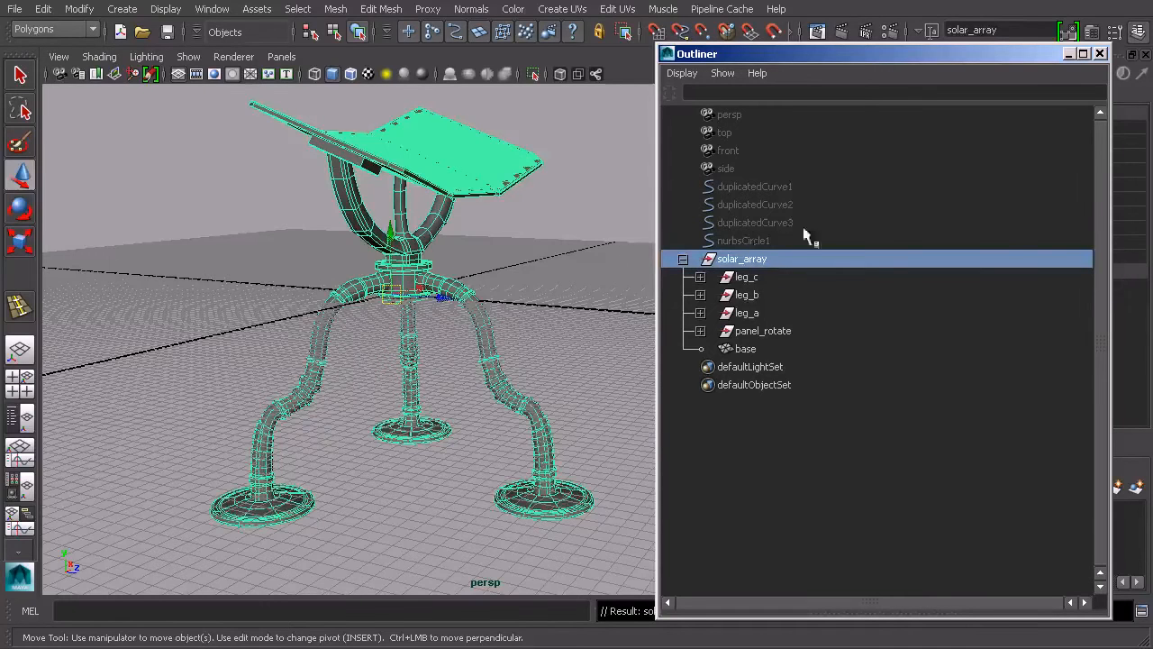
- Delete the leftover curves duplicatedCurve1, duplicatedCurve2, duplicatedCurve3 and nurbsCircle1
left_click(777, 186)
left_click(775, 241, "shift")
key("Delete")
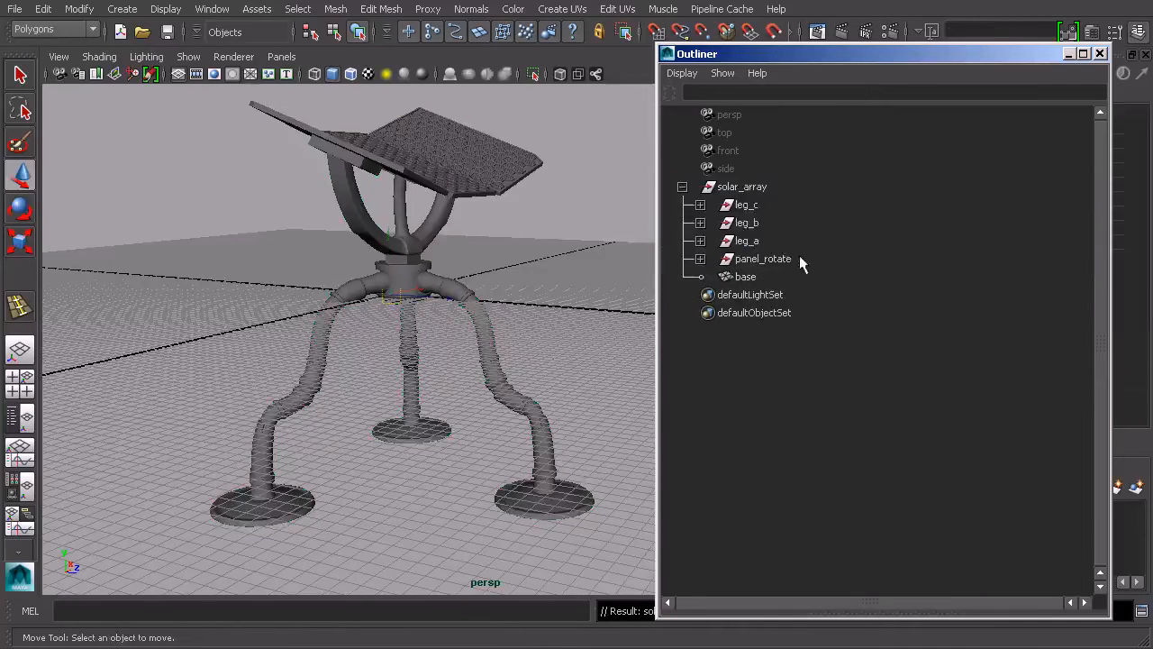
- Raise the solar_array group about 26.83 units in the front view so its feet rest on the horizontal grid axis
left_click(745, 187)
left_click_drag(584, 262, 479, 249, "alt")
middle_click_drag(383, 243, 388, 151, "alt")
key("space")
key("space")
scroll(425, 407, "down", 8)
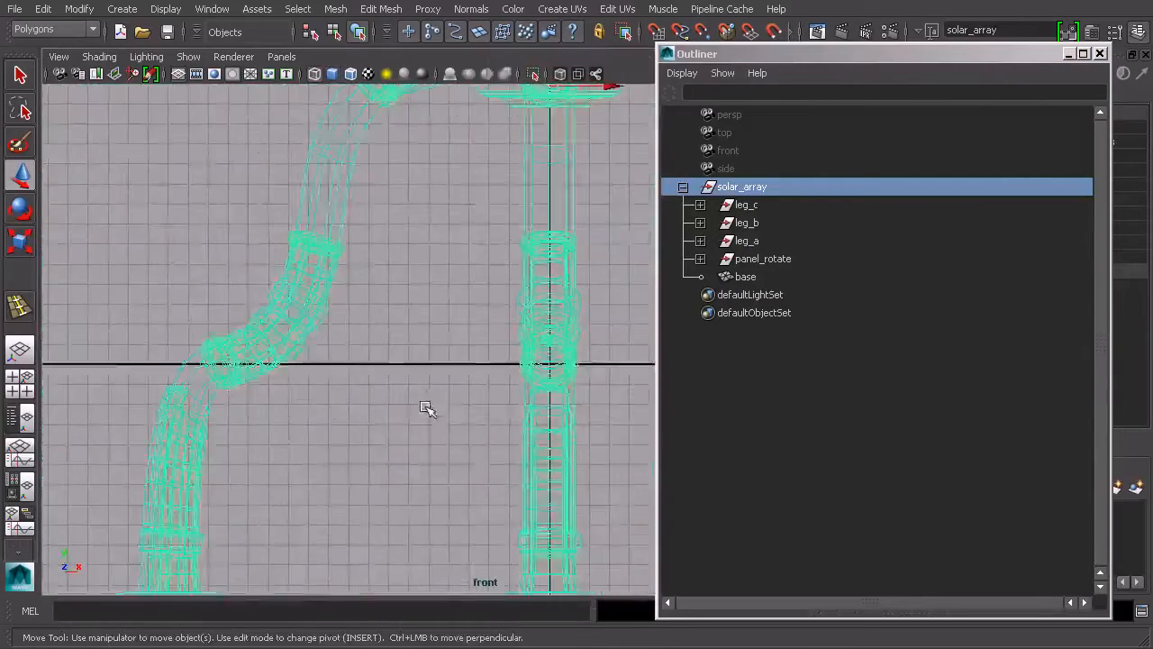
middle_click_drag(533, 362, 440, 381, "alt")
left_click_drag(430, 158, 458, 13)
middle_click_drag(537, 189, 518, 285, "alt")
scroll(489, 291, "down", 1)
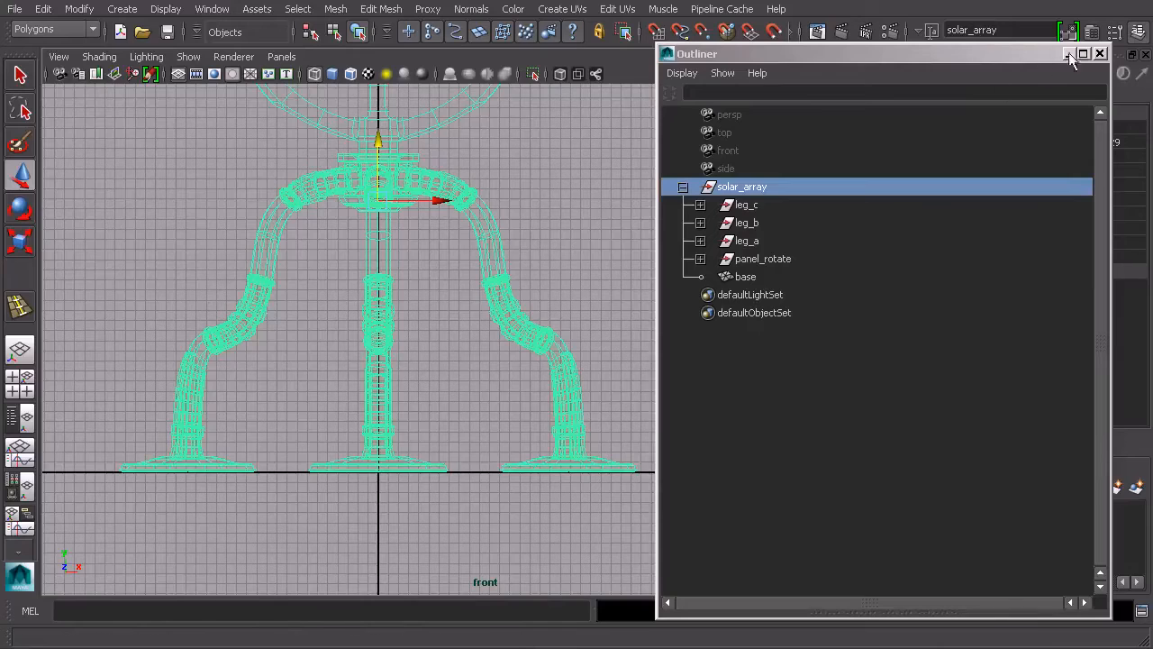
- Minimize the Outliner and return to the full perspective view with the whole solar array framed
left_click(1069, 55)
key("space")
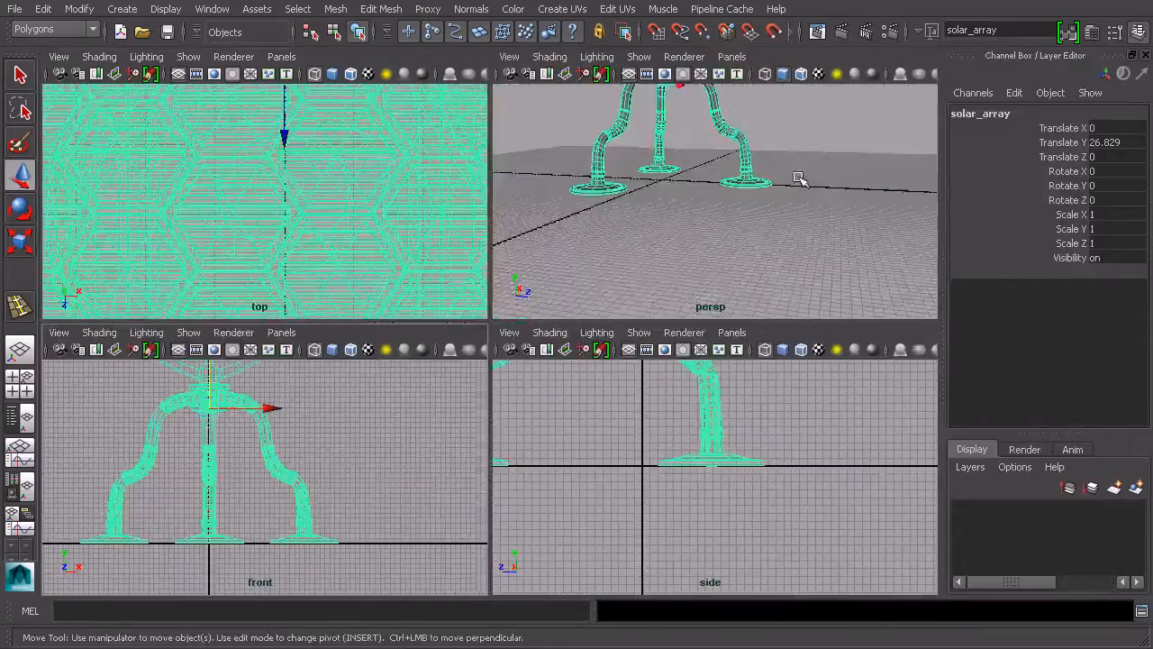
key("space")
middle_click_drag(643, 270, 681, 461, "alt")
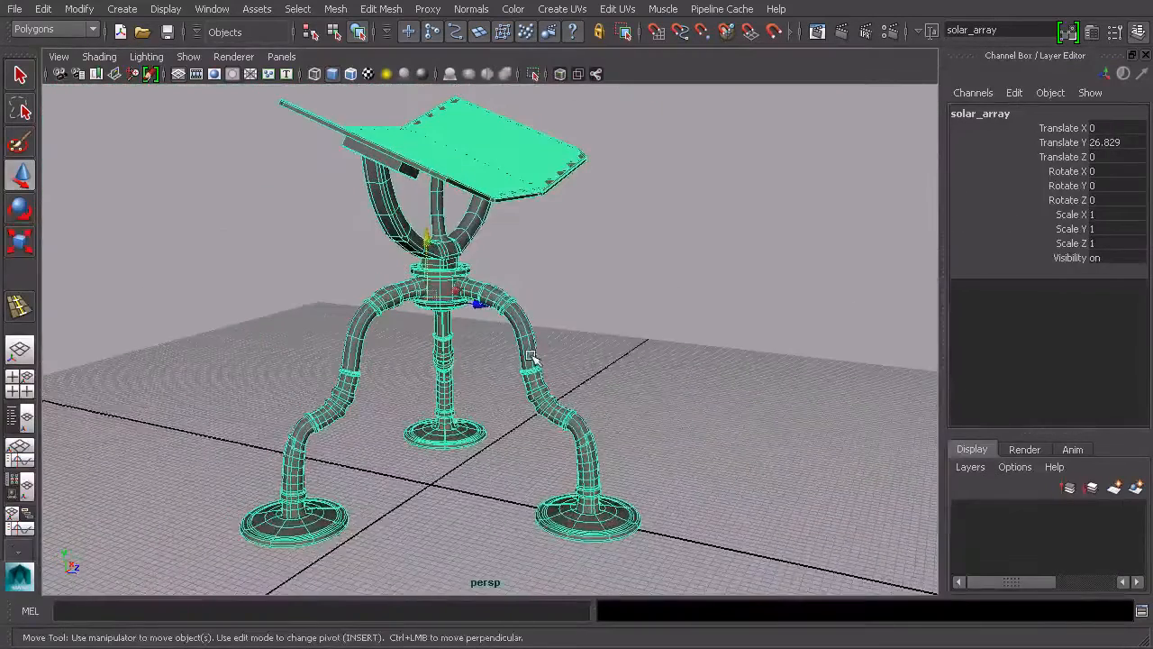
- Try scaling the solar_array group about its current pivot, and undo the scaling
key("r")
mouse_move(479, 394)
left_mouse_down("alt")
mouse_move(492, 379)
mouse_move(478, 373)
left_mouse_up("alt")
scroll(495, 291, "up", 3)
left_click_drag(494, 291, 548, 265)
key("ctrl+z")
- Move the solar_array group's pivot down in the front view to the grid origin at the base of the feet
key("space")
key("space")
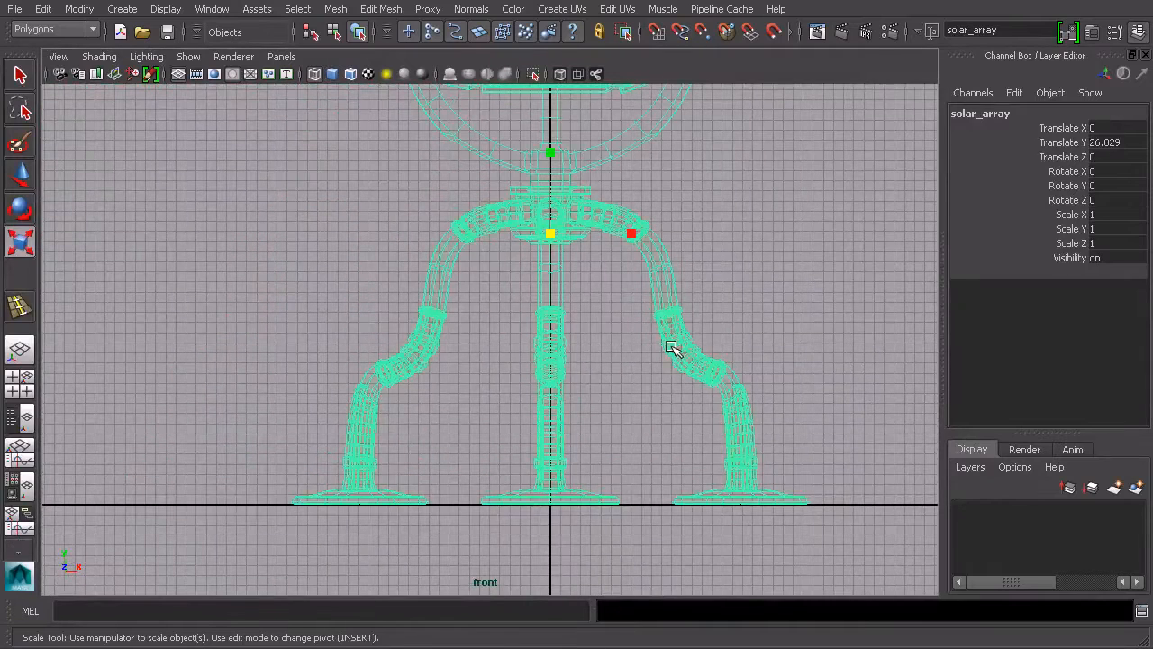
key("Insert")
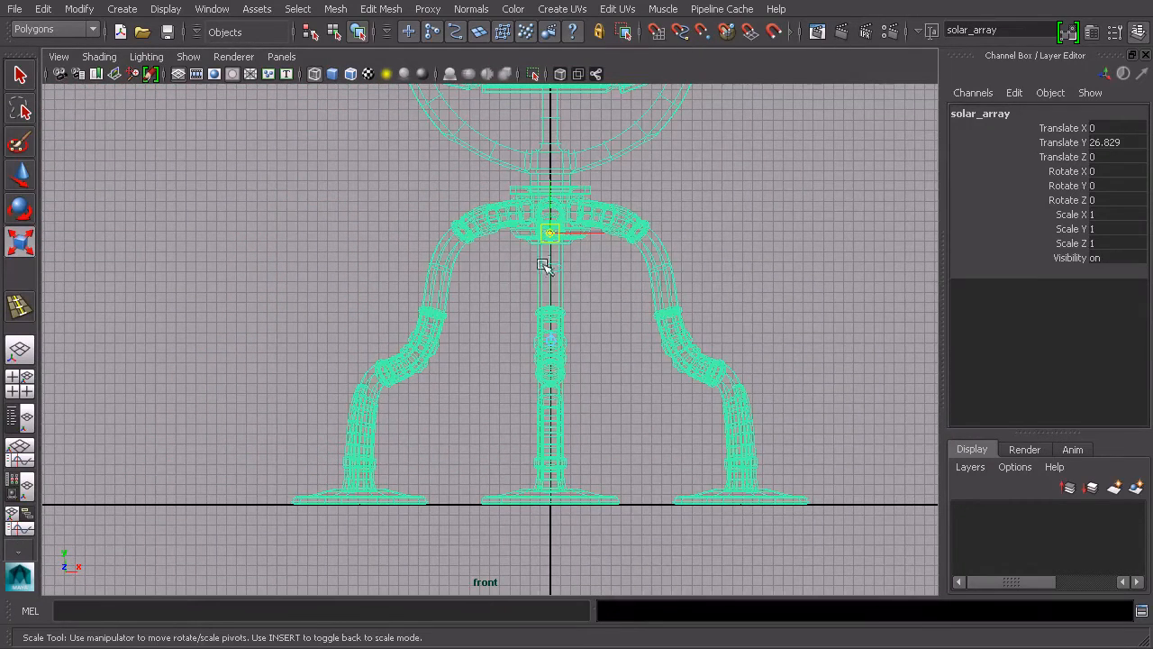
left_click_drag(550, 194, 543, 449)
middle_click_drag(596, 460, 625, 340, "alt")
right_click_drag(625, 340, 712, 406, "alt")
middle_click_drag(711, 405, 593, 355, "alt")
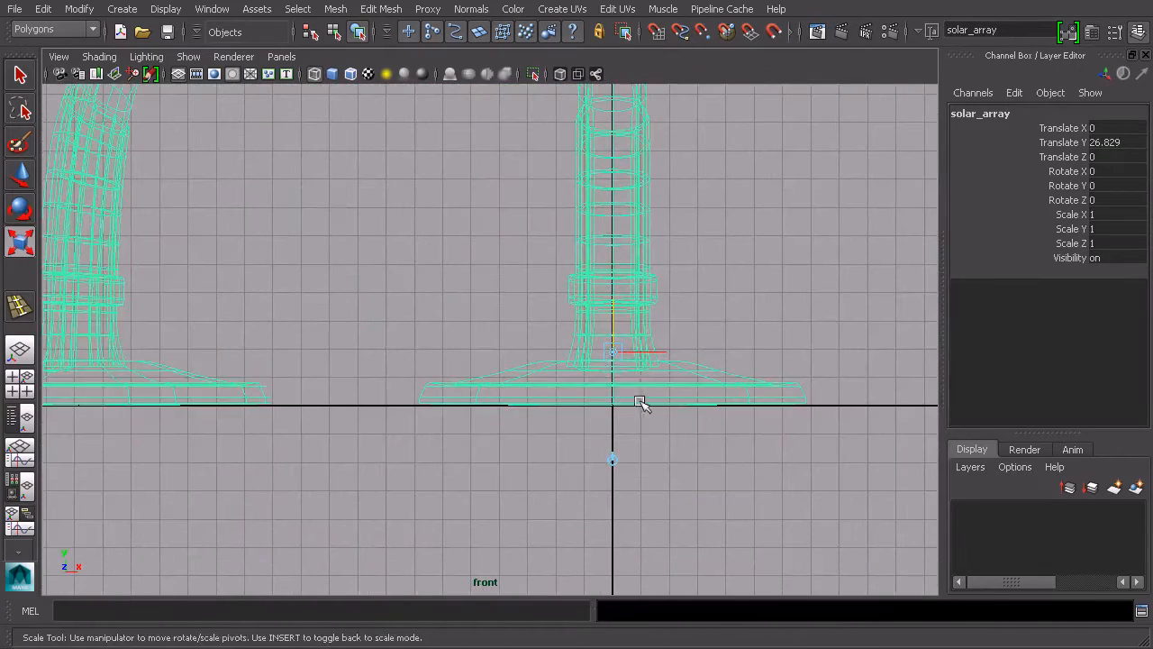
left_click_drag(621, 358, 614, 404)
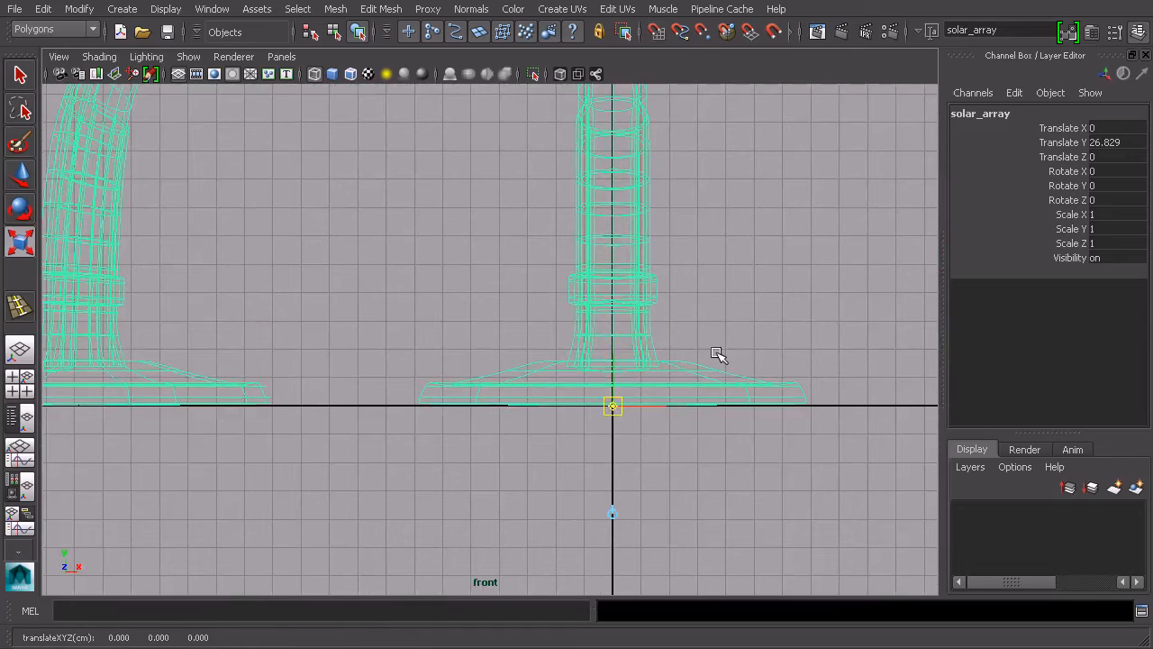
key("Insert")
scroll(711, 336, "down", 5)
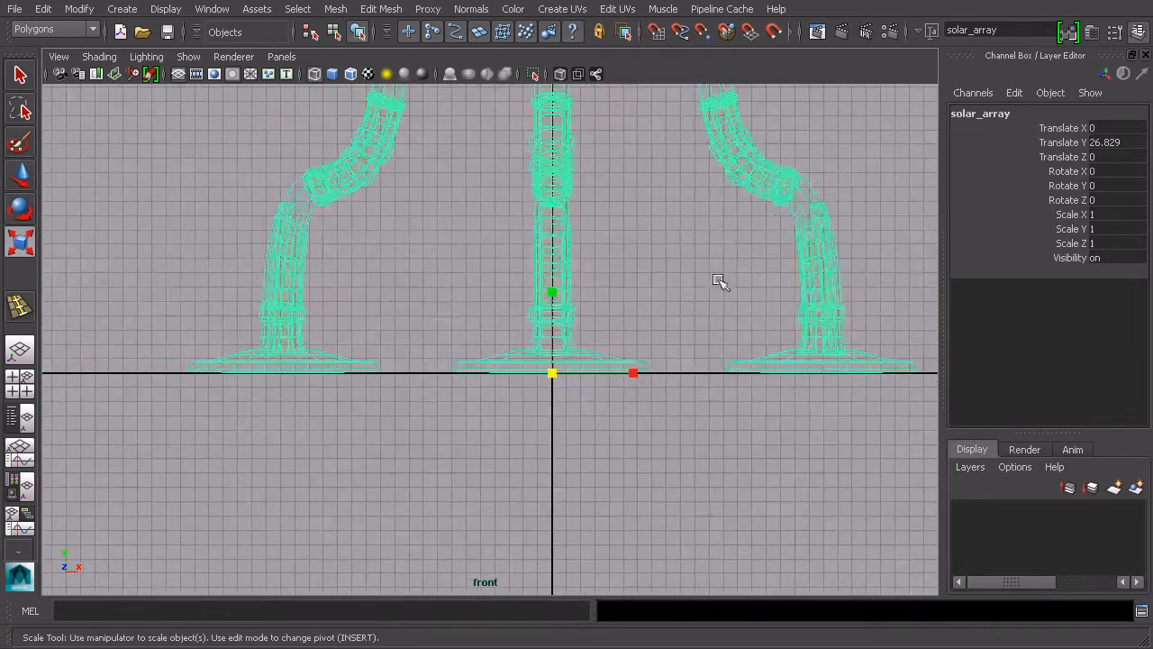
- Test uniform scaling of the solar_array group from its ground-level pivot in the perspective view, and undo it
key("space")
key("space")
left_click_drag(672, 239, 600, 381, "alt")
middle_click_drag(600, 381, 585, 403, "alt")
left_click_drag(586, 404, 564, 408, "alt")
left_click_drag(469, 476, 309, 466)
key("ctrl+z")
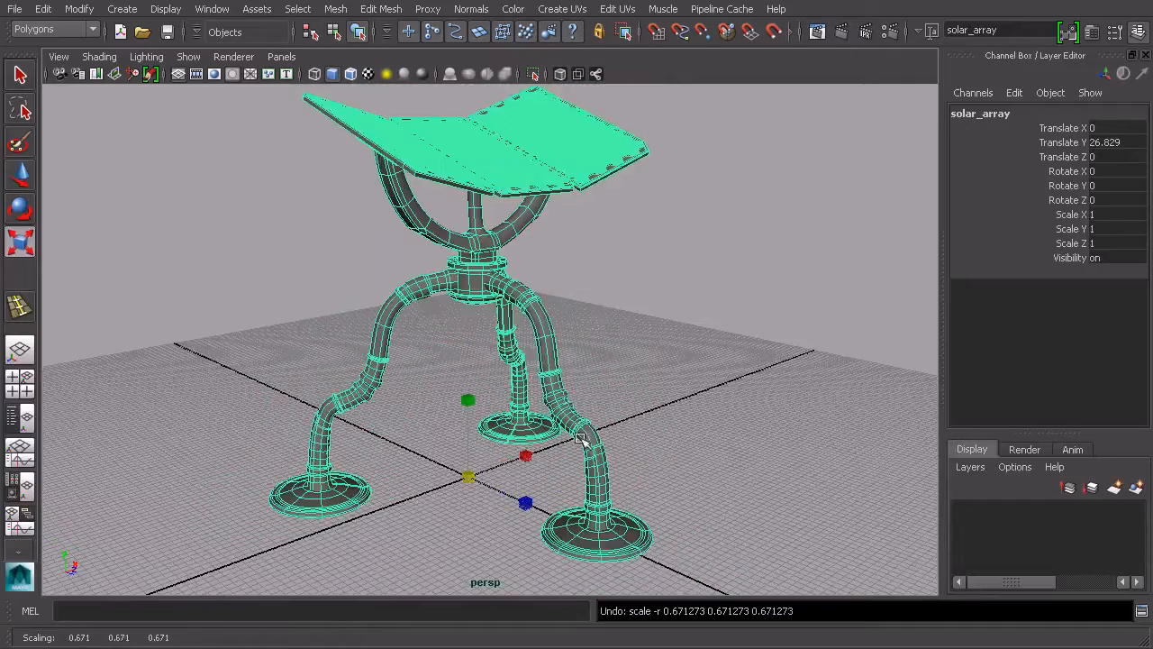
- Freeze the transformations of the solar_array group and clear the selection
left_click_drag(605, 391, 577, 386, "alt")
left_click(79, 9)
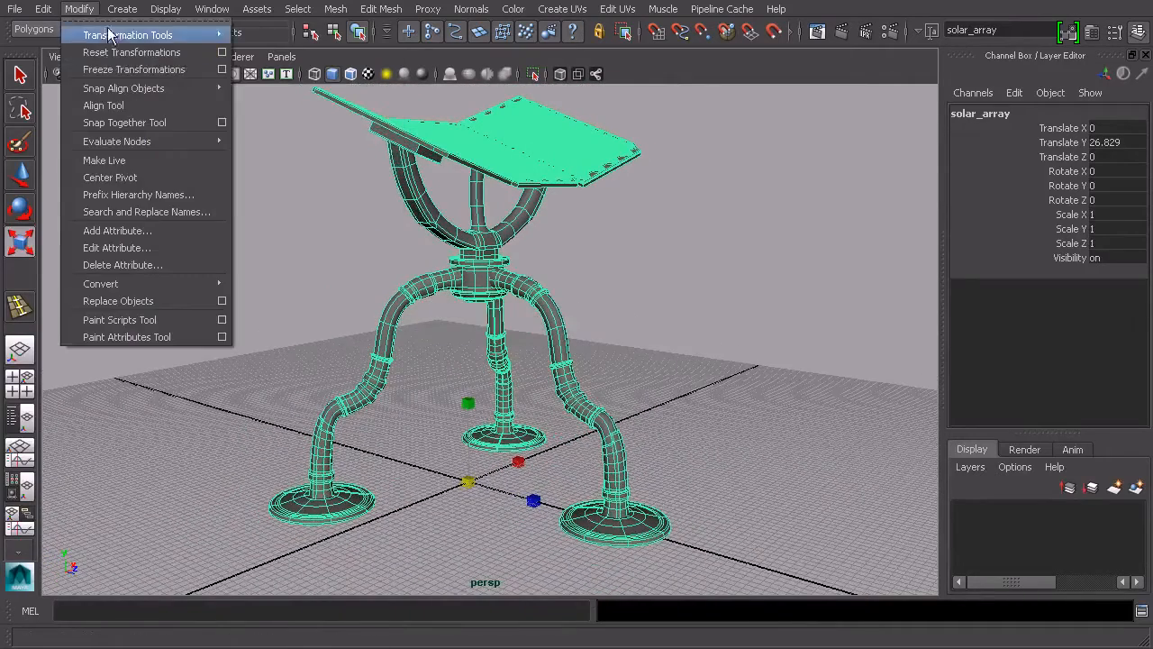
left_click(126, 69)
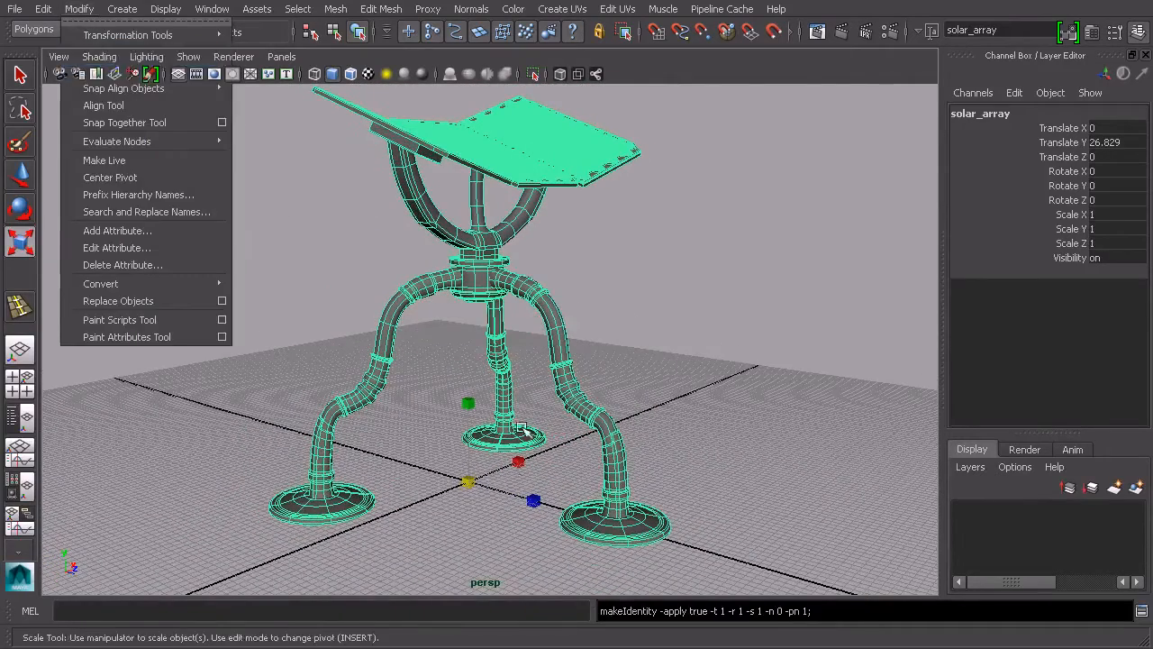
left_click_drag(543, 323, 606, 341, "alt")
mouse_move(682, 315)
left_mouse_down("alt")
mouse_move(672, 282)
mouse_move(680, 297)
left_mouse_up("alt")
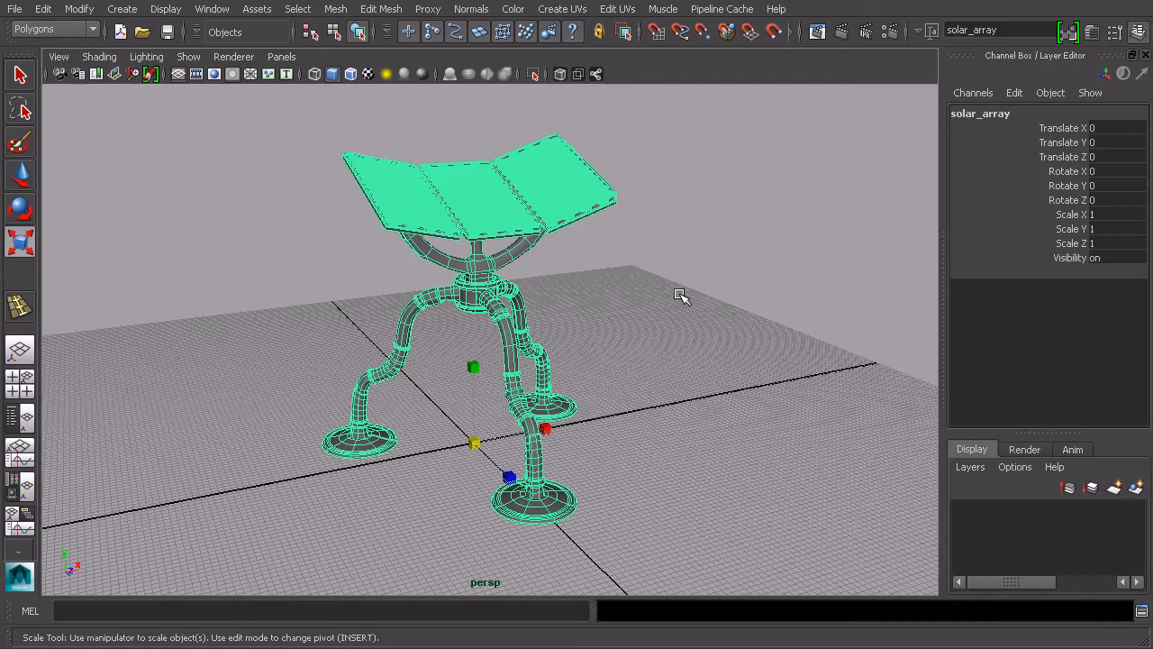
scroll(671, 308, "up", 5)
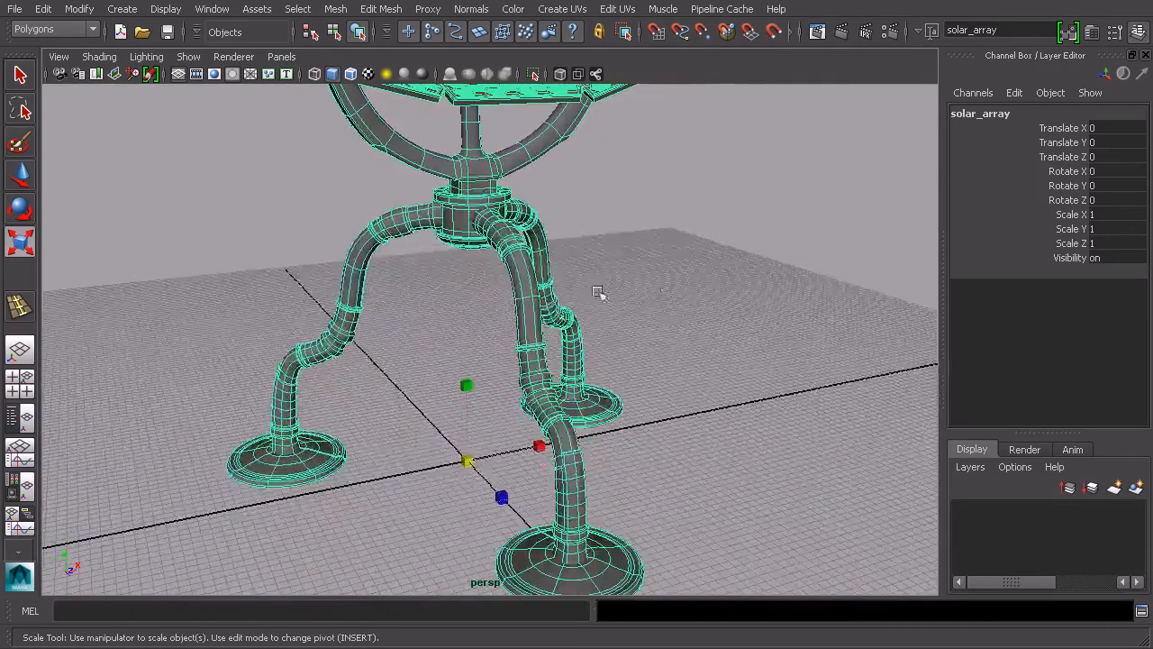
left_click(634, 285)
left_click_drag(656, 286, 664, 280, "alt")
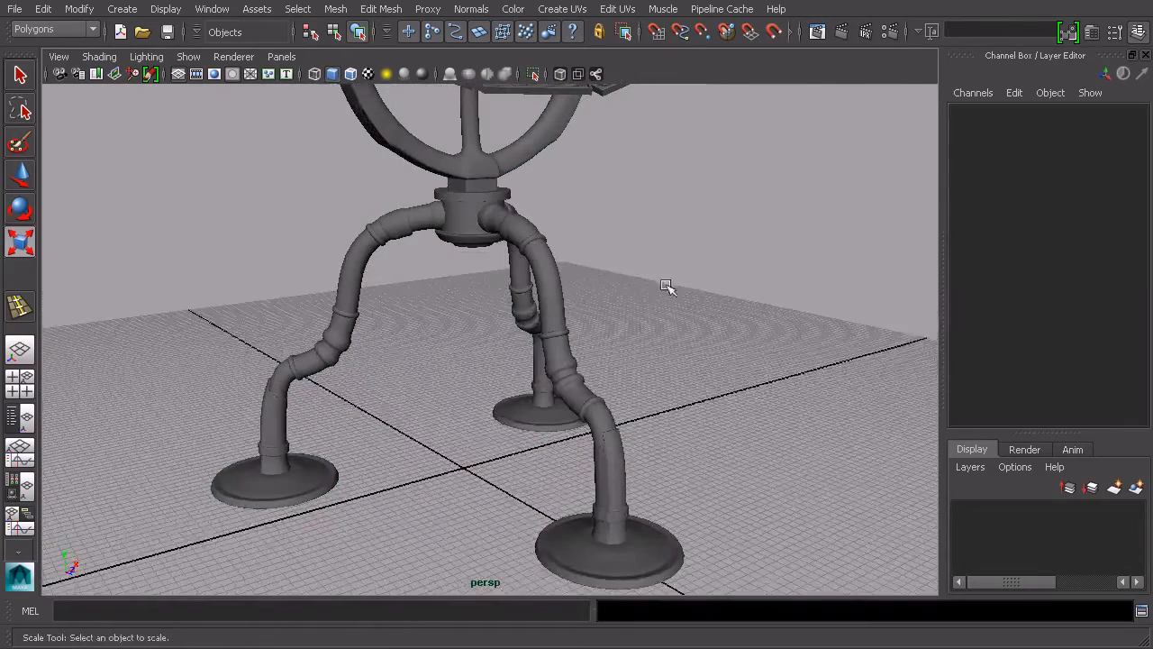
- Turn off two-sided lighting in the perspective view and examine which parts of the model have inverted normals
left_click(146, 56)
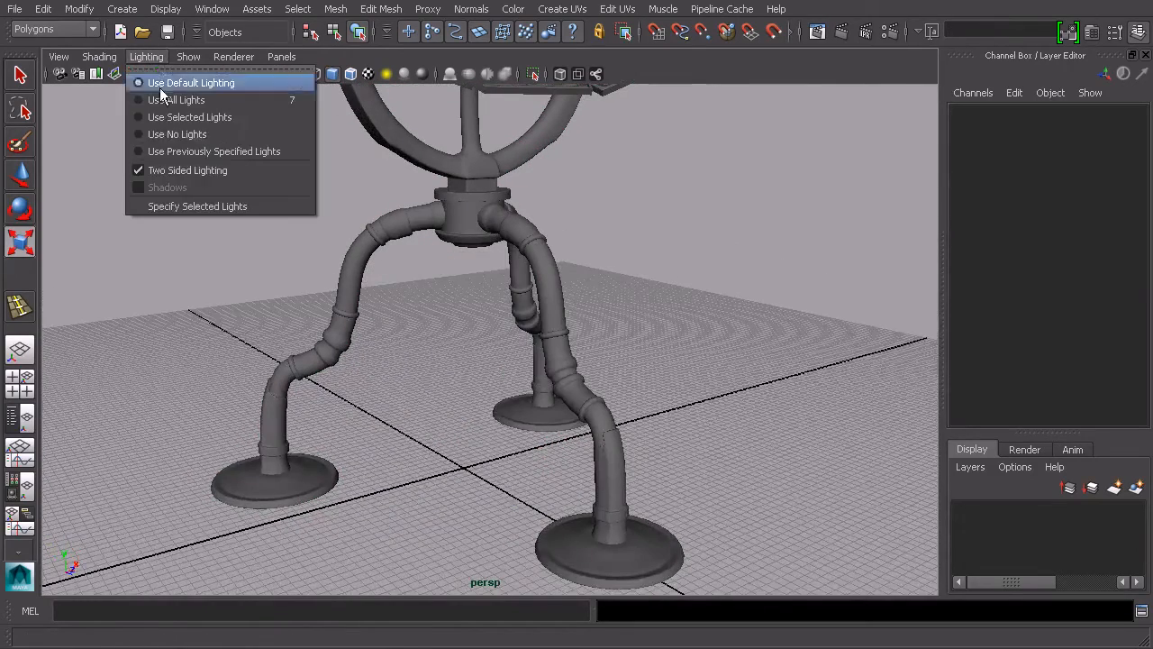
left_click(170, 173)
left_click_drag(649, 312, 681, 315, "alt")
middle_click_drag(524, 214, 556, 324, "alt")
left_click_drag(477, 183, 604, 219, "alt")
scroll(604, 219, "up", 5)
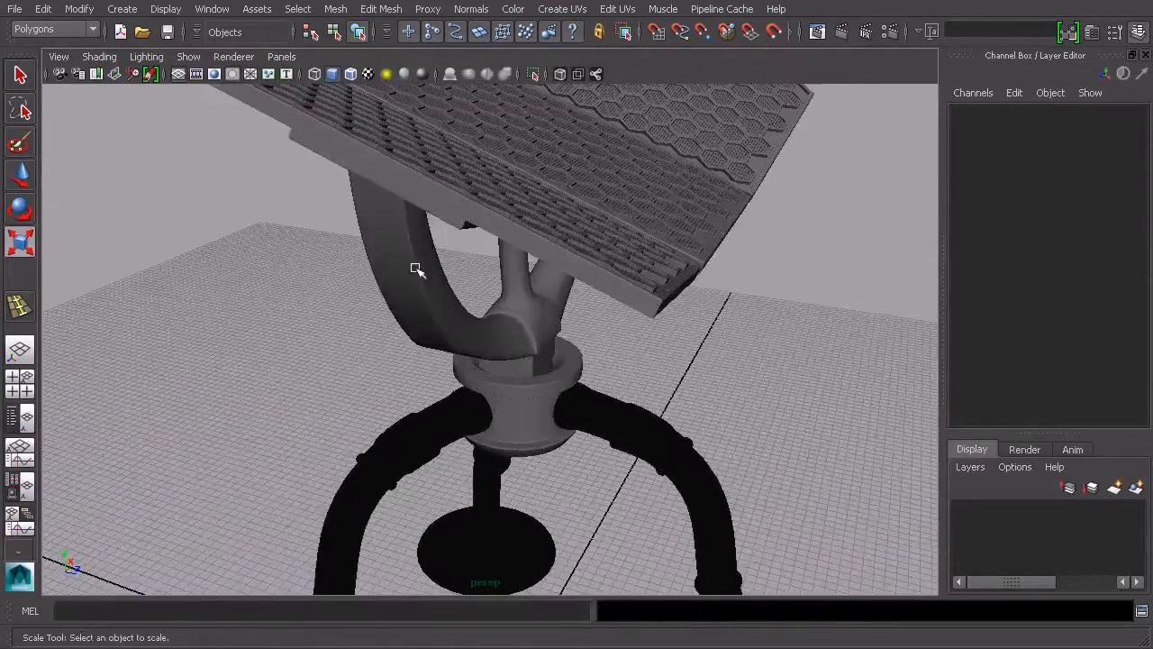
- Compare the shading of the bracket with the upper leg section leg_a_4, leaving leg_a_4 selected
left_click(396, 243)
left_click_drag(631, 342, 649, 226, "alt")
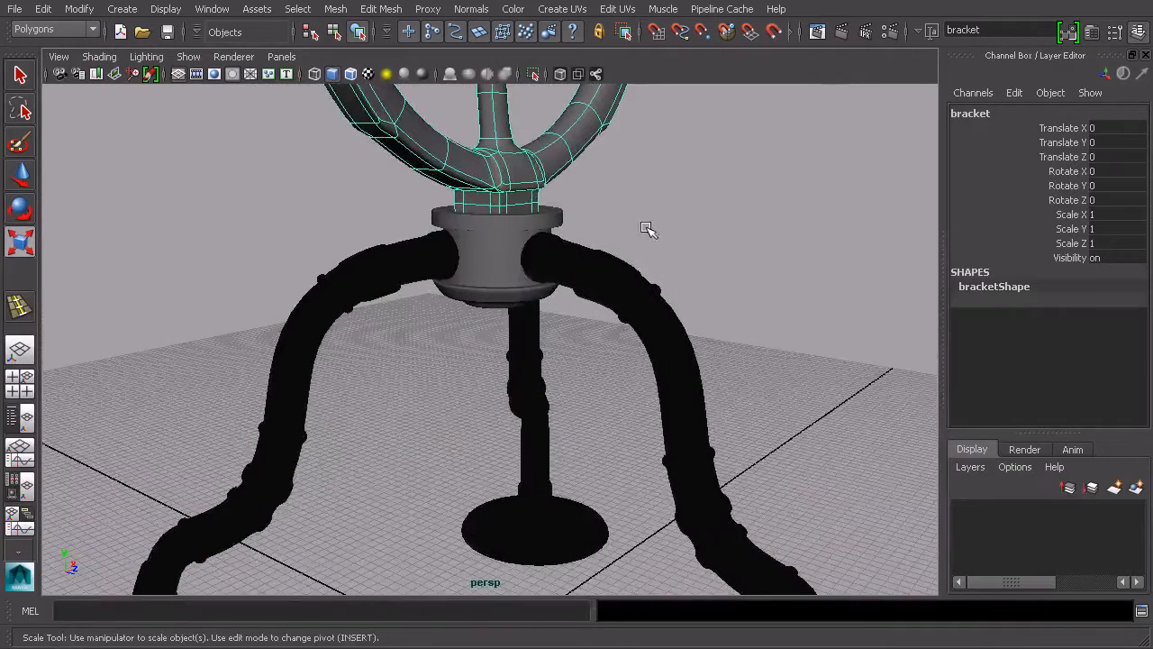
left_click(563, 266)
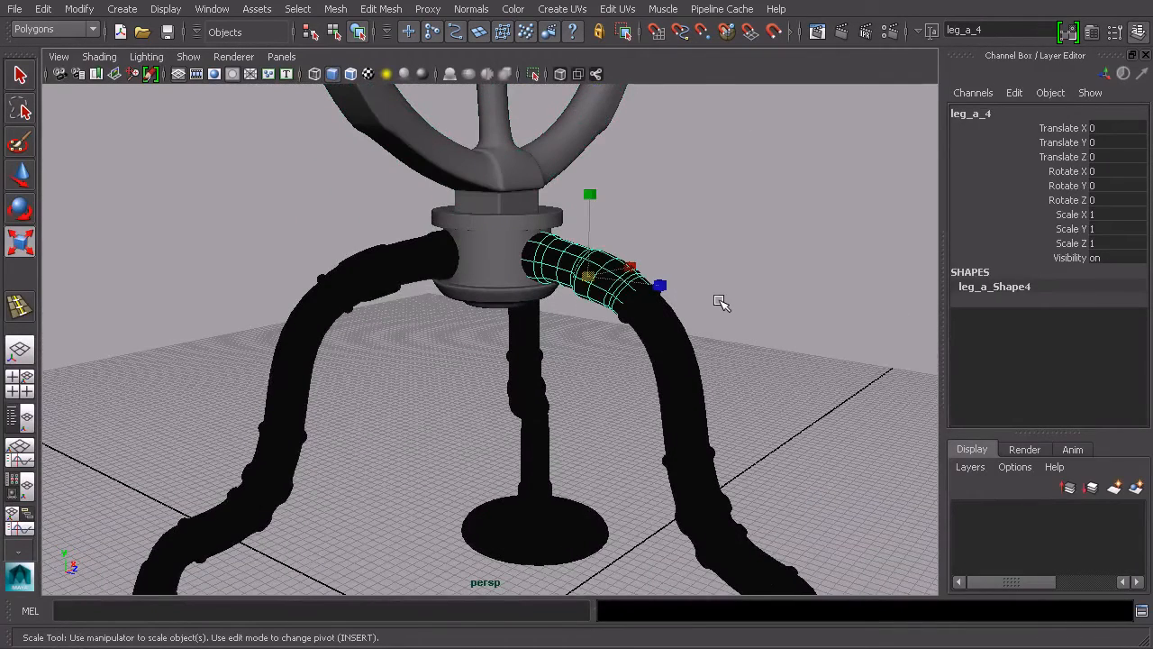
left_click_drag(705, 319, 672, 273, "alt")
middle_click_drag(697, 328, 607, 253, "alt")
scroll(667, 280, "up", 3)
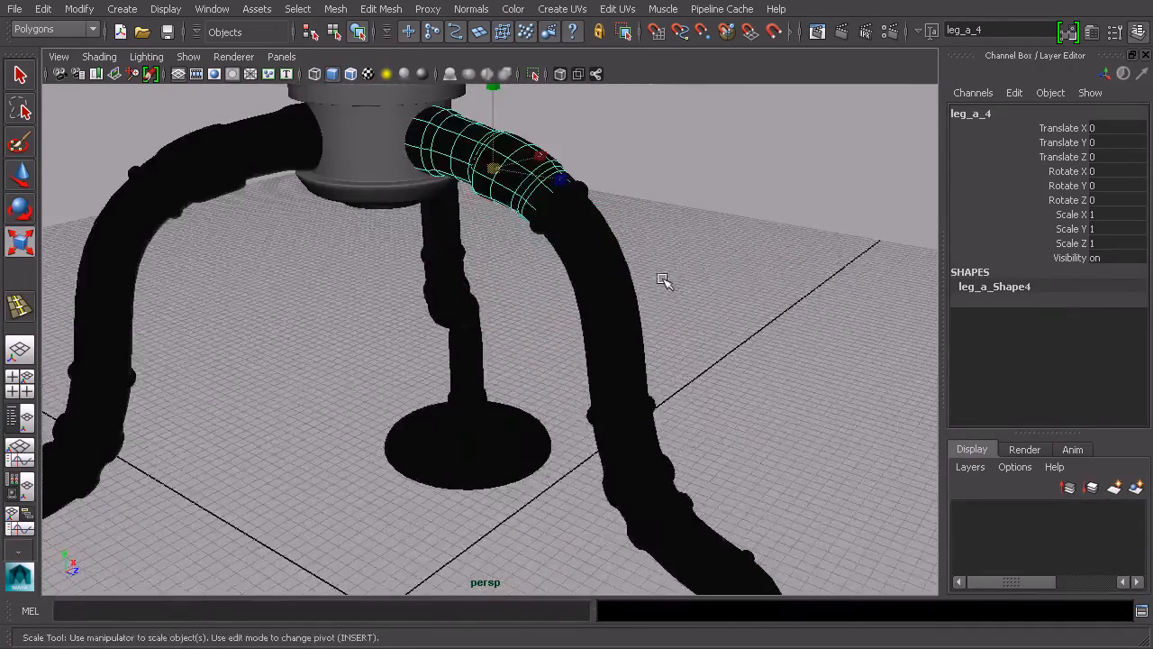
left_click_drag(667, 290, 691, 261, "alt")
- Turn two-sided lighting back on to compare the leg shading, and turn it off again
left_click(147, 55)
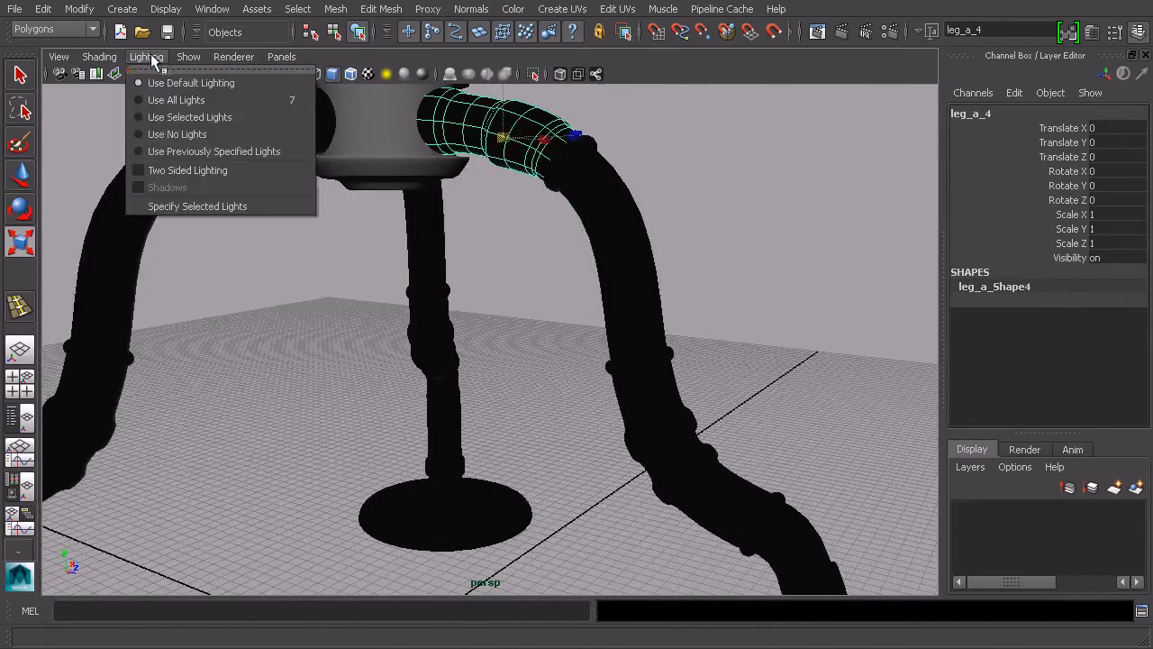
left_click(168, 150)
mouse_move(775, 275)
left_mouse_down("alt")
mouse_move(829, 299)
mouse_move(791, 283)
left_mouse_up("alt")
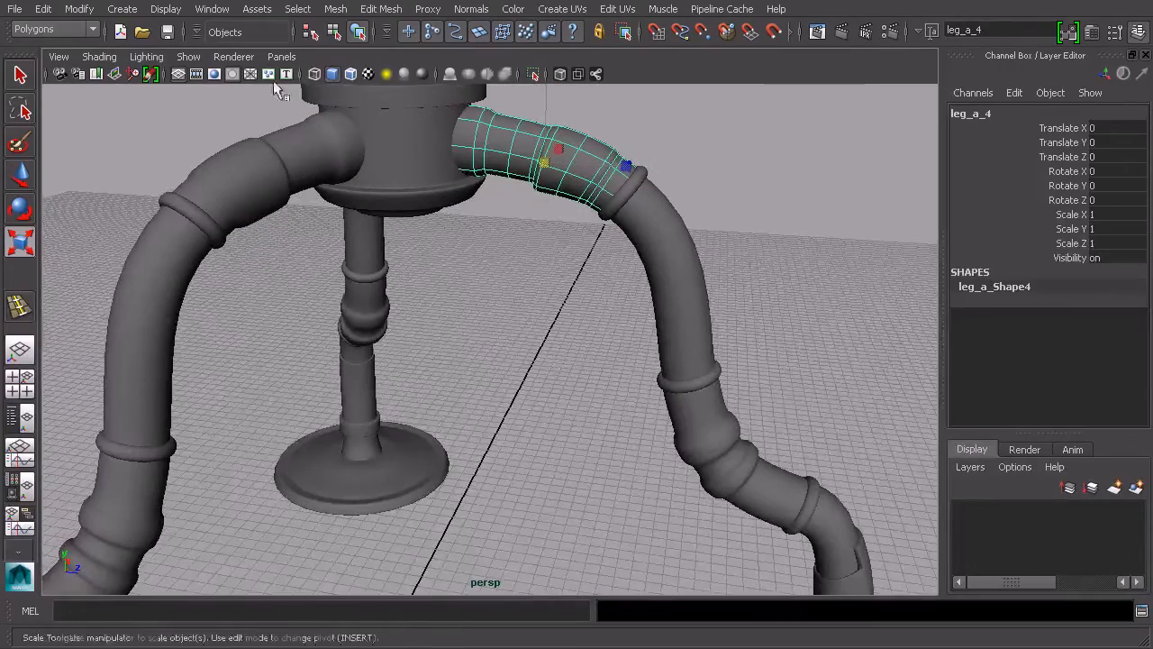
left_click(146, 56)
left_click(187, 170)
right_click_drag(433, 180, 551, 235, "alt")
left_click_drag(550, 234, 581, 274, "alt")
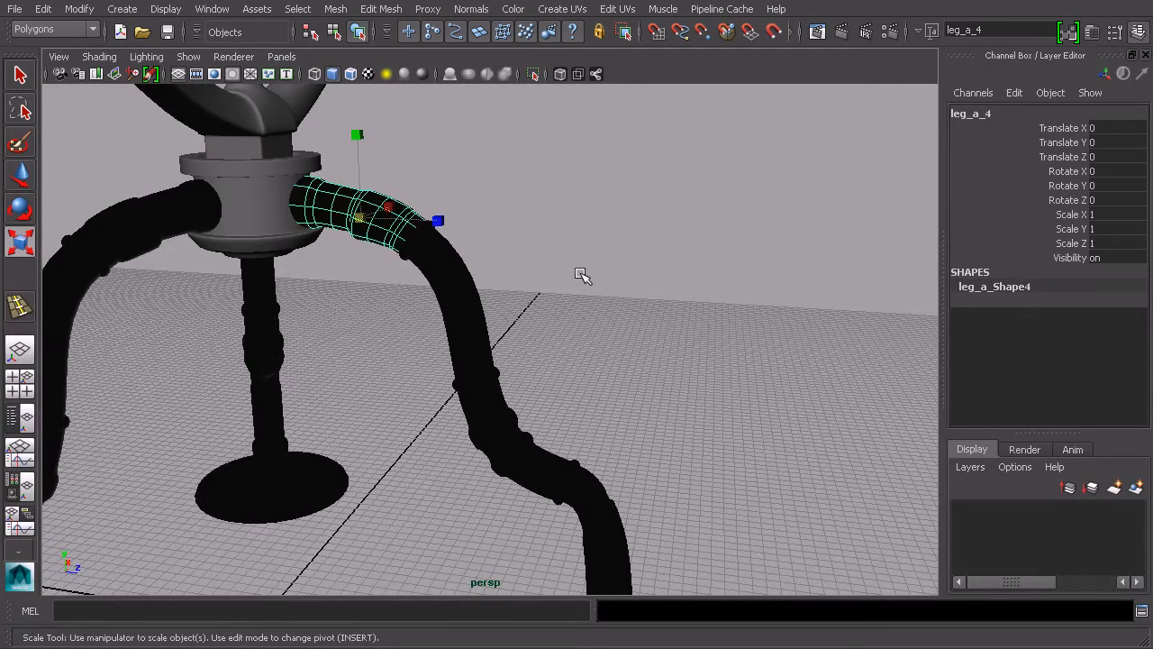
left_click_drag(574, 267, 502, 60, "alt")
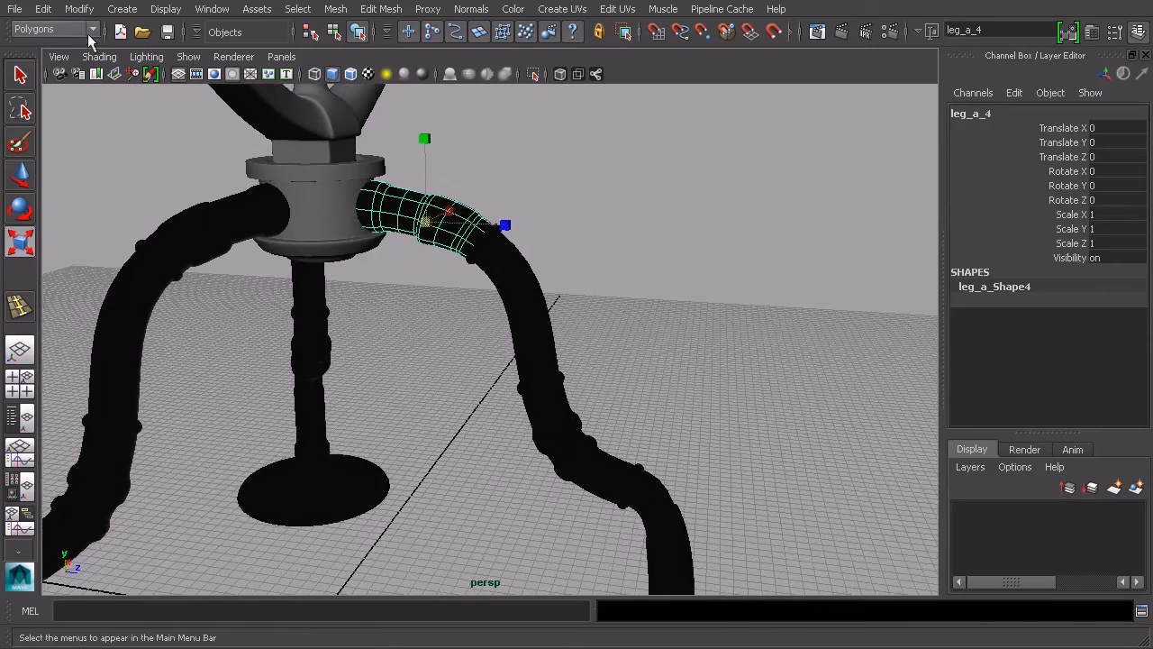
- Reverse the normals of leg_a_4 and repeat the reversal on the knee and lower polygon sections of the same leg
left_click(472, 10)
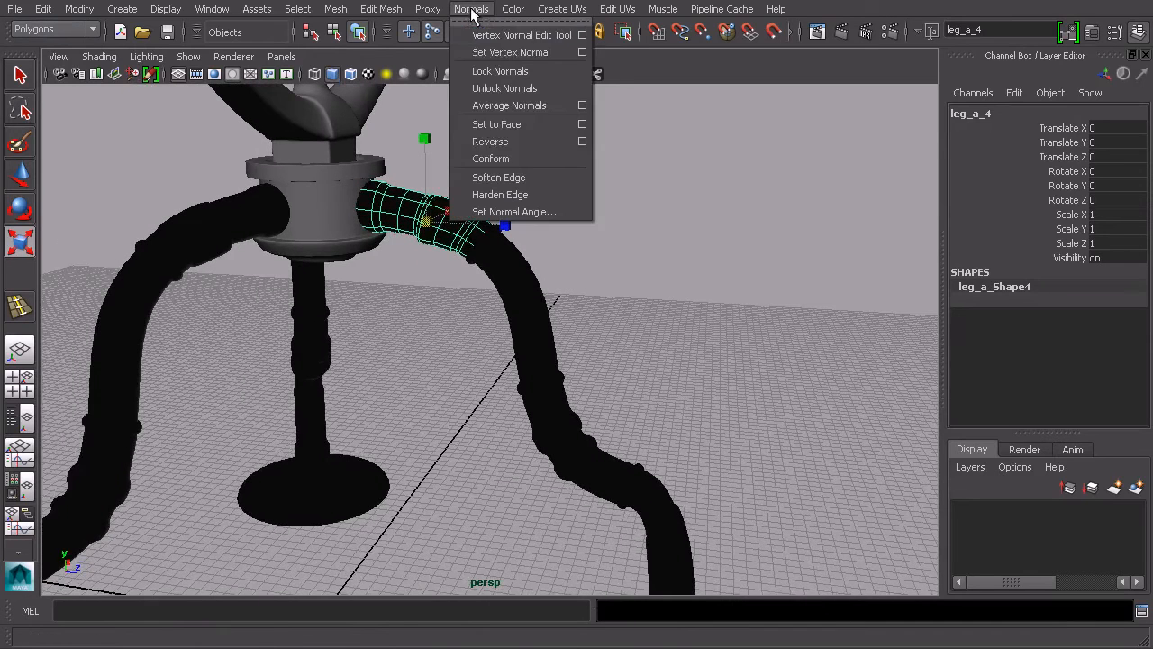
left_click(487, 142)
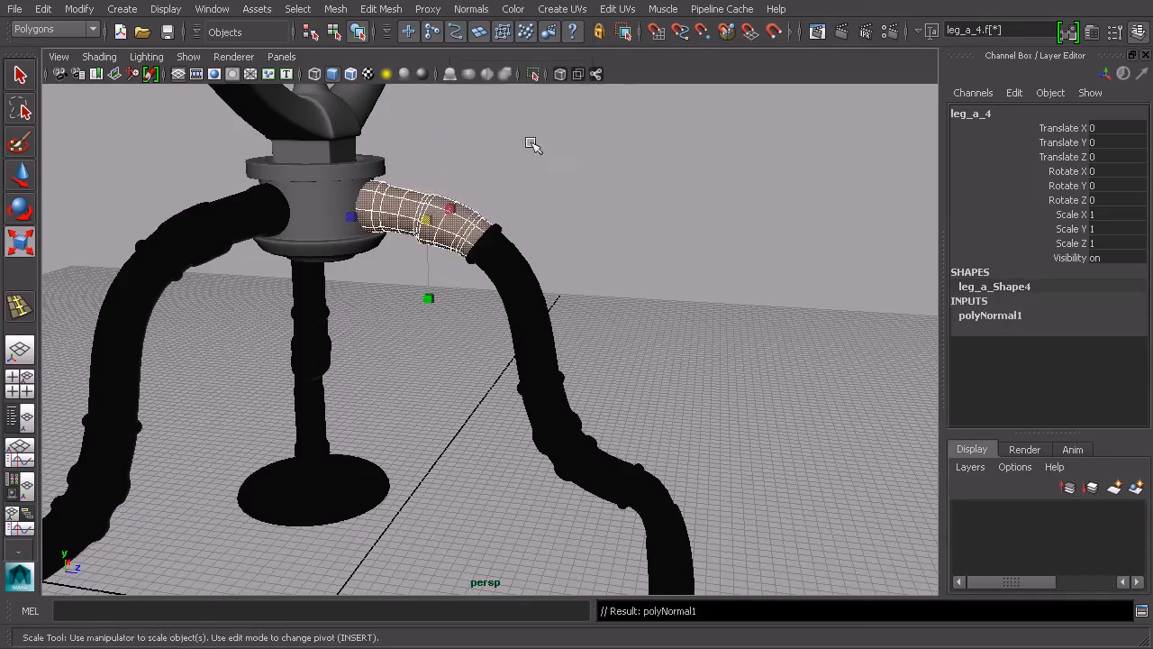
right_click_drag(618, 246, 667, 266, "alt")
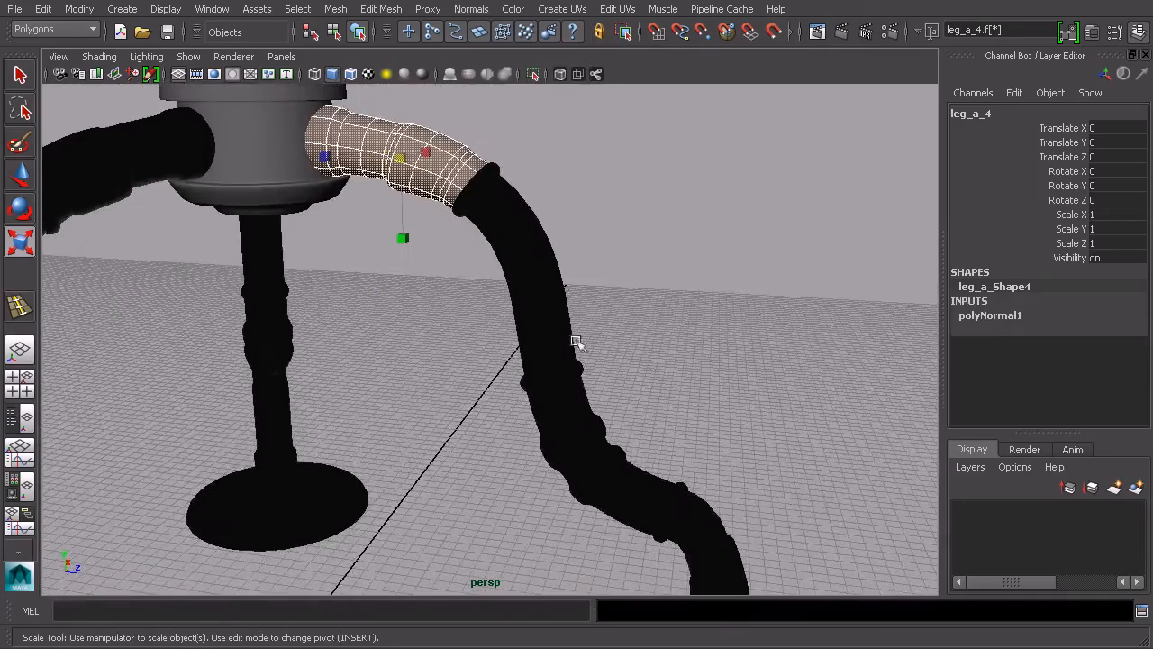
left_click(585, 398)
right_click_drag(628, 391, 636, 294, "alt")
key("g")
middle_click_drag(730, 389, 712, 293, "alt")
left_click(647, 362)
key("g")
- Reverse the normals of the lower section of leg_b, its knee leg_b_5 and its upper section leg_b_4
right_click_drag(662, 360, 613, 317, "alt")
left_click(422, 336)
left_click_drag(422, 336, 548, 330, "alt")
key("g")
left_click(290, 317)
key("g")
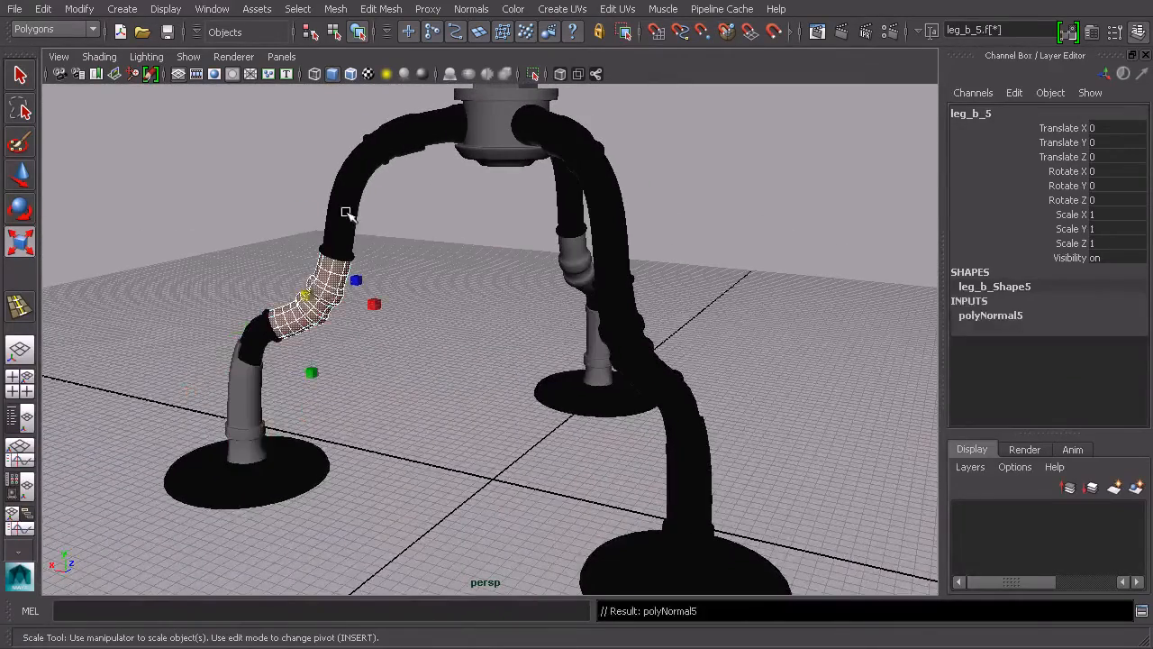
left_click(406, 134)
key("g")
- Reverse the normals of leg_c_6 and the remaining inverted polygon sections of leg_c
middle_click_drag(605, 411, 607, 336, "alt")
left_click_drag(608, 337, 580, 340, "alt")
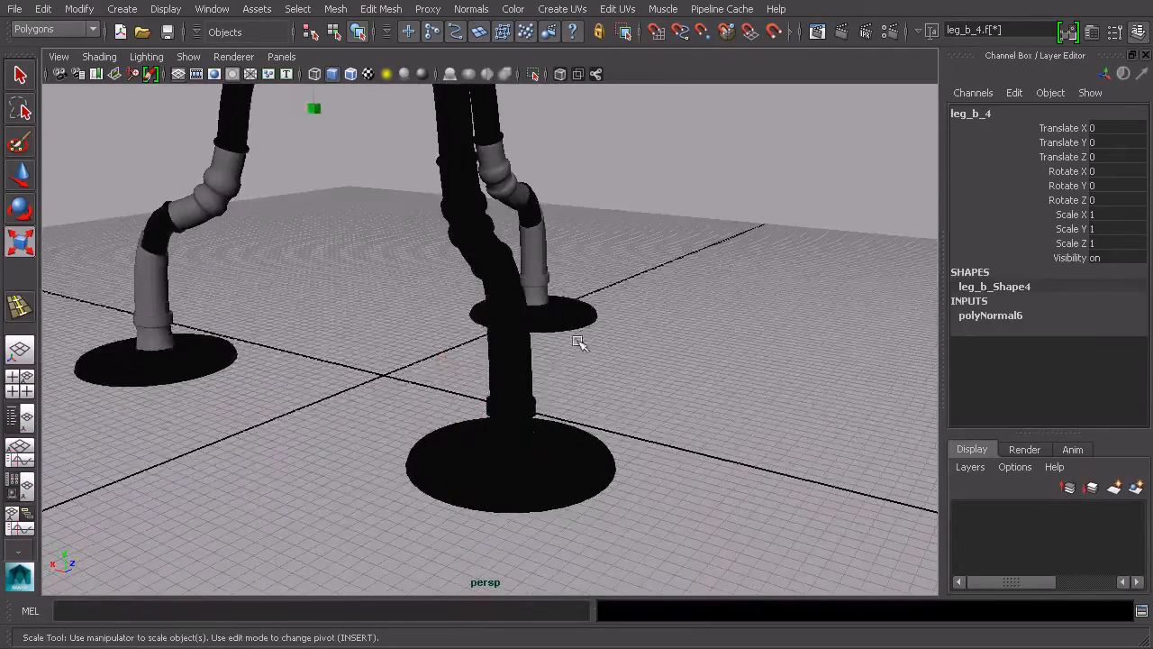
left_click(513, 378)
key("g")
middle_click_drag(521, 281, 537, 337, "alt")
right_click_drag(536, 337, 507, 369, "alt")
left_click(526, 382)
key("g")
left_click(488, 196)
key("g")
left_click(496, 173)
key("g")
- Select the NURBS tube leg_a_main and reverse its surface direction
left_click(629, 253)
left_click_drag(629, 252, 595, 206, "alt")
left_click(595, 206)
left_click_drag(663, 215, 613, 252, "alt")
left_click(55, 32)
left_click(61, 69)
left_click_drag(504, 184, 591, 137, "alt")
left_click(439, 10)
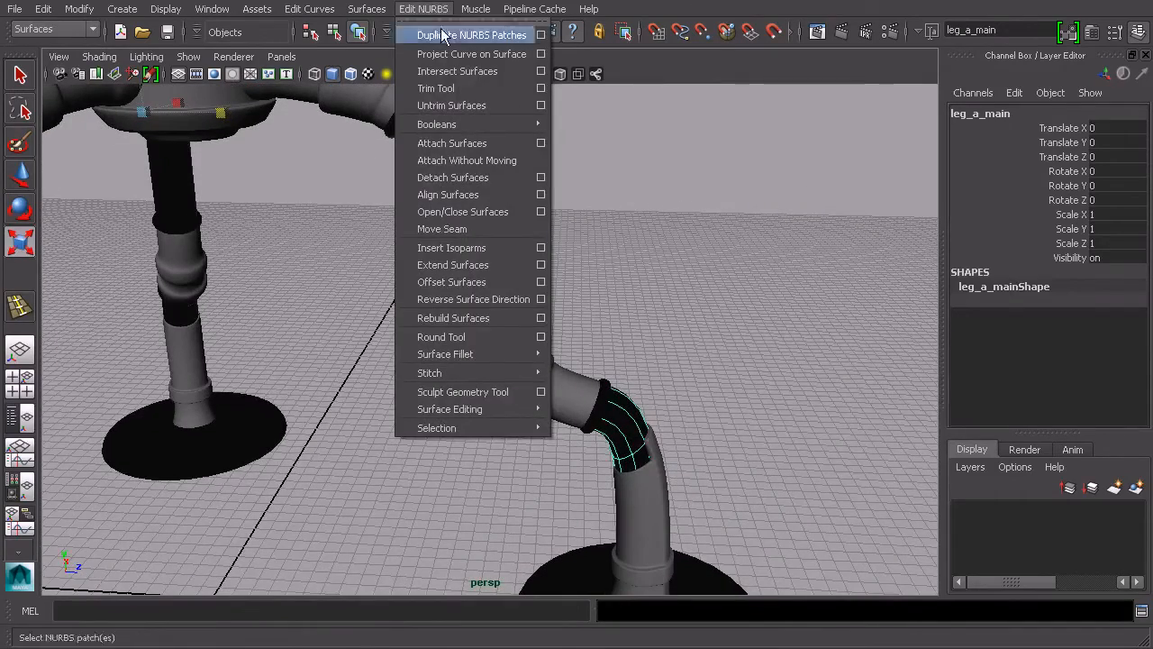
left_click(489, 297)
left_click_drag(503, 303, 620, 262, "alt")
- Reverse the surface direction of the black rings along leg_a, including leg_a_3
left_click(489, 273)
key("g")
left_click(586, 396)
key("g")
left_click(395, 106)
key("g")
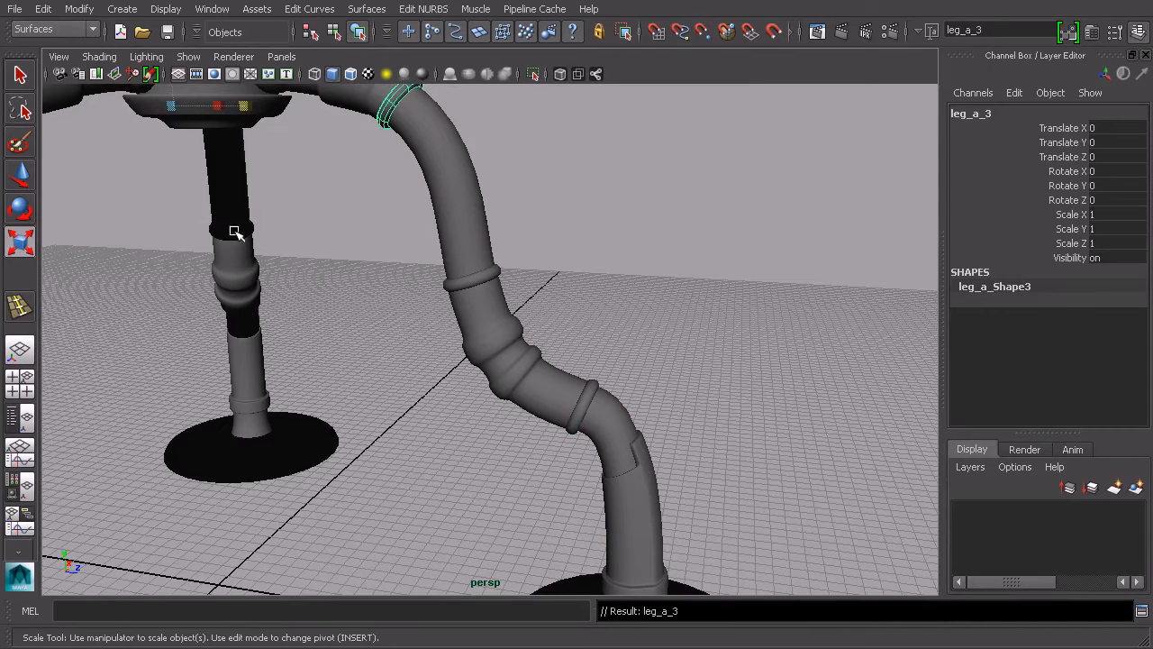
- Reverse the surface direction of the ring above leg_b's knee, the tube leg_b_main and the foot of leg_b
left_click(233, 232)
key("g")
left_click(237, 201)
key("g")
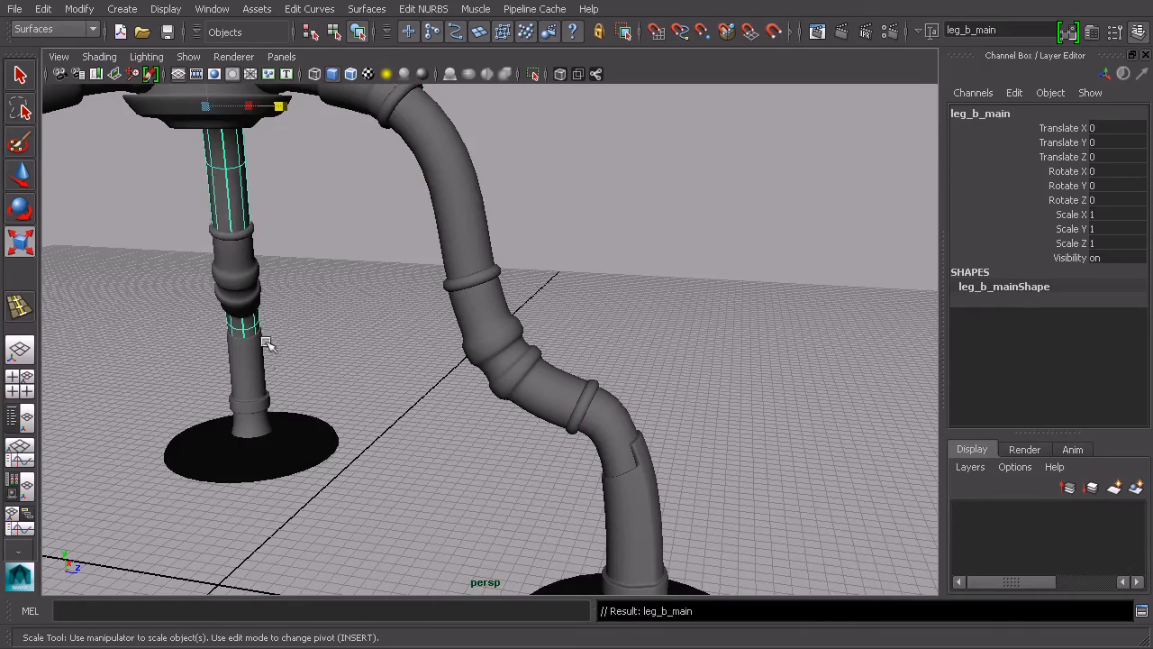
left_click(291, 451)
key("g")
- Reverse the surface direction of the foot leg_a_7 and the two remaining black rings on leg_b
left_click_drag(547, 427, 664, 367, "alt")
left_click(628, 523)
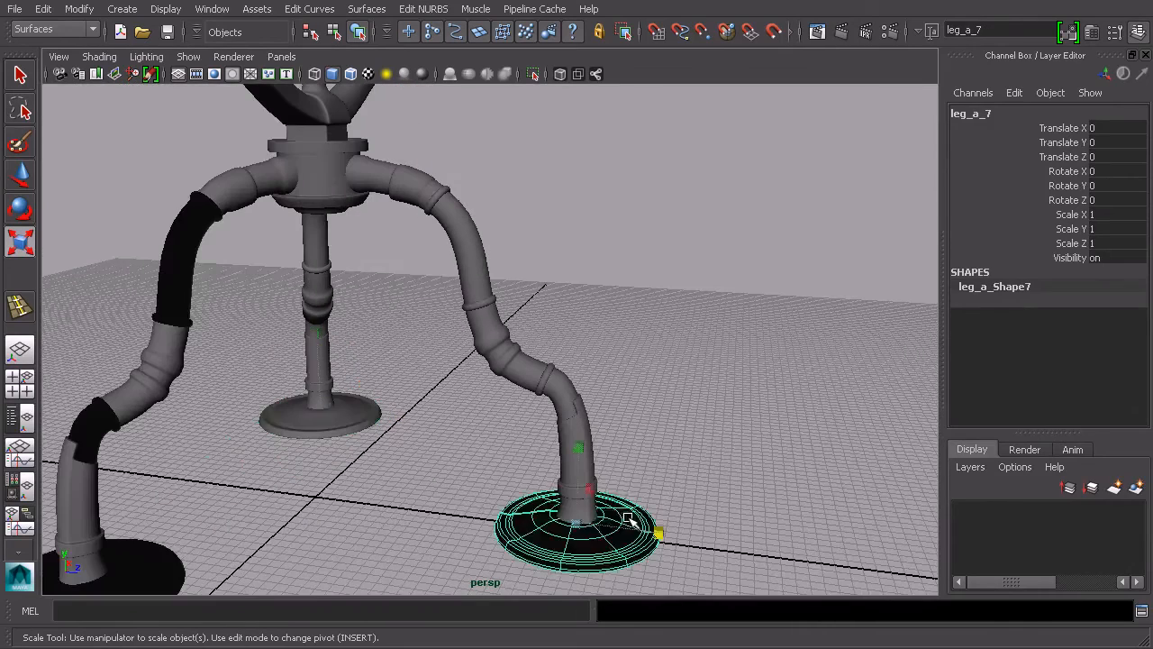
key("g")
left_click_drag(283, 382, 499, 368, "alt")
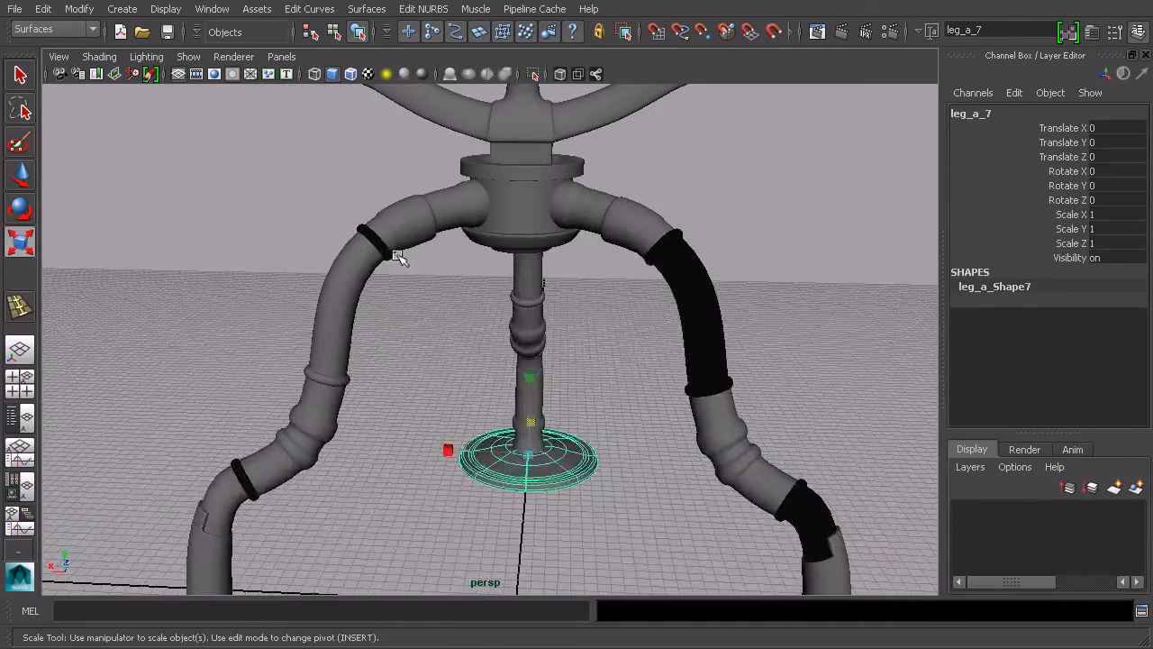
left_click(374, 242)
left_click(248, 480, "shift")
key("g")
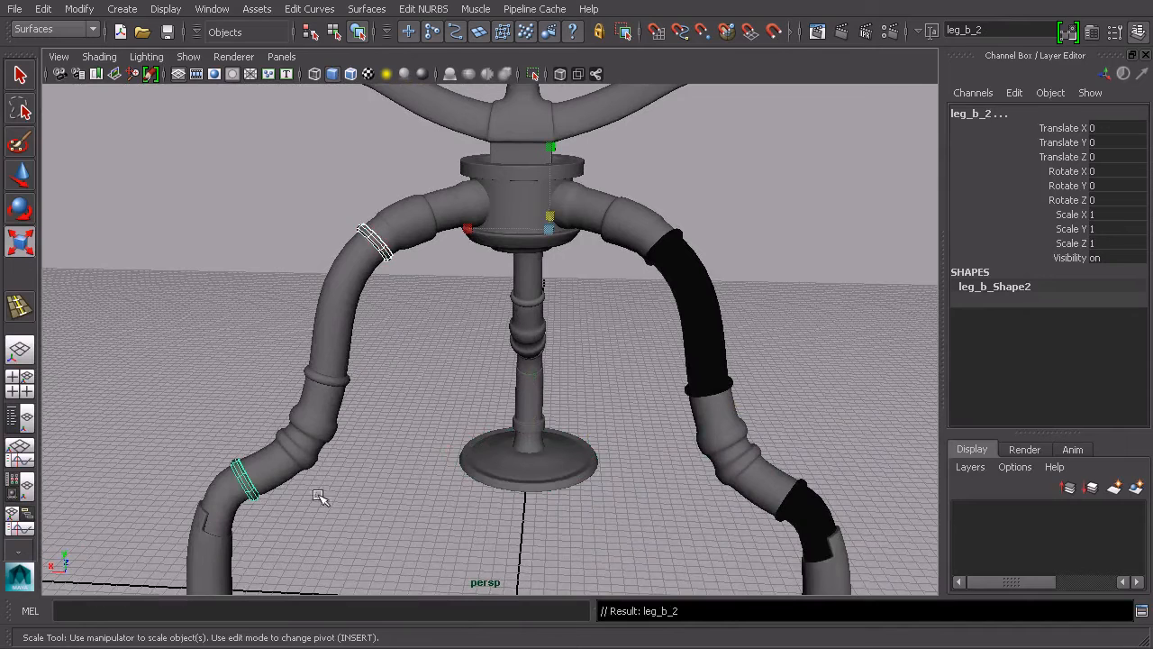
left_click(397, 371)
- Reverse the surface direction of leg_c's main tube and its black rings, including leg_c_3
left_click(672, 243)
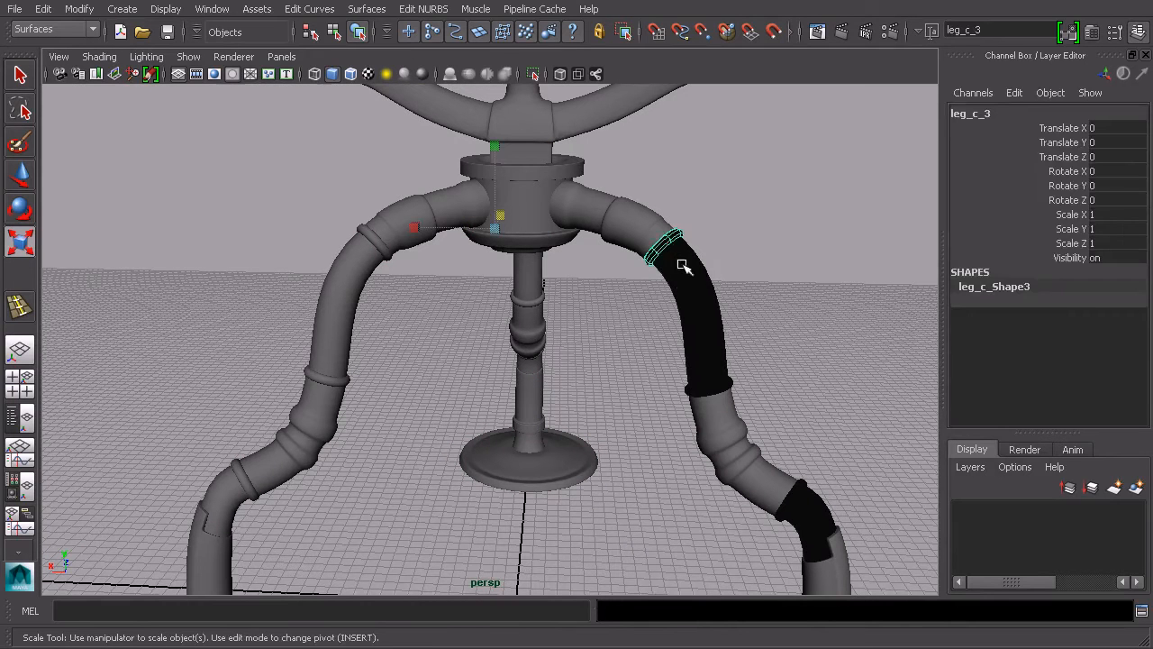
left_click(695, 322)
key("g")
left_click(708, 389)
key("g")
left_click(796, 501)
key("g")
- Reverse the surface direction of the foot leg_c_7
left_click(847, 399)
scroll(847, 399, "down", 4)
middle_click_drag(780, 372, 712, 354, "alt")
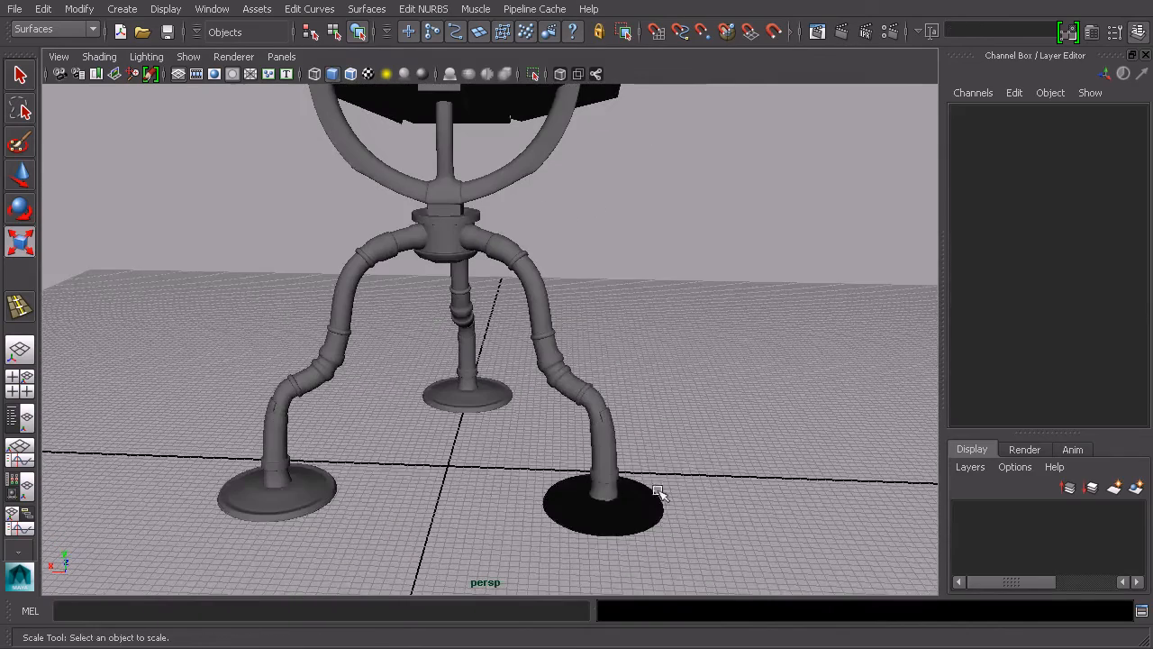
left_click(651, 495)
key("g")
scroll(726, 381, "down", 4)
left_click_drag(727, 382, 610, 353, "alt")
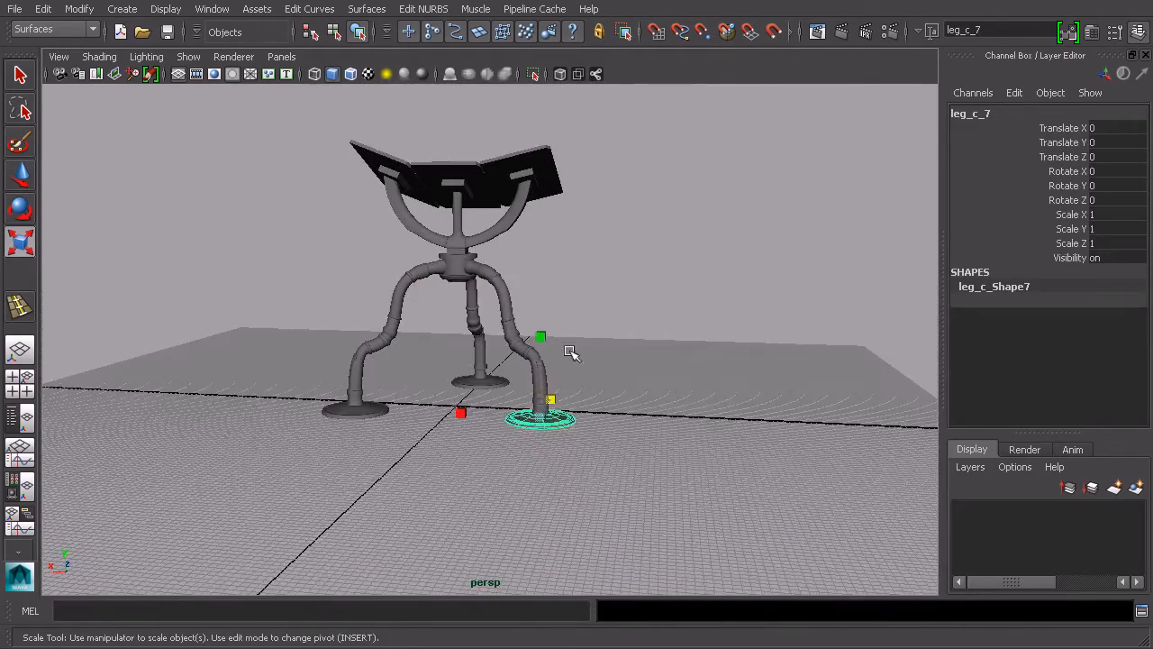
- Select all parts of the solar panel model and delete their construction history
left_click(512, 334)
left_click(541, 383)
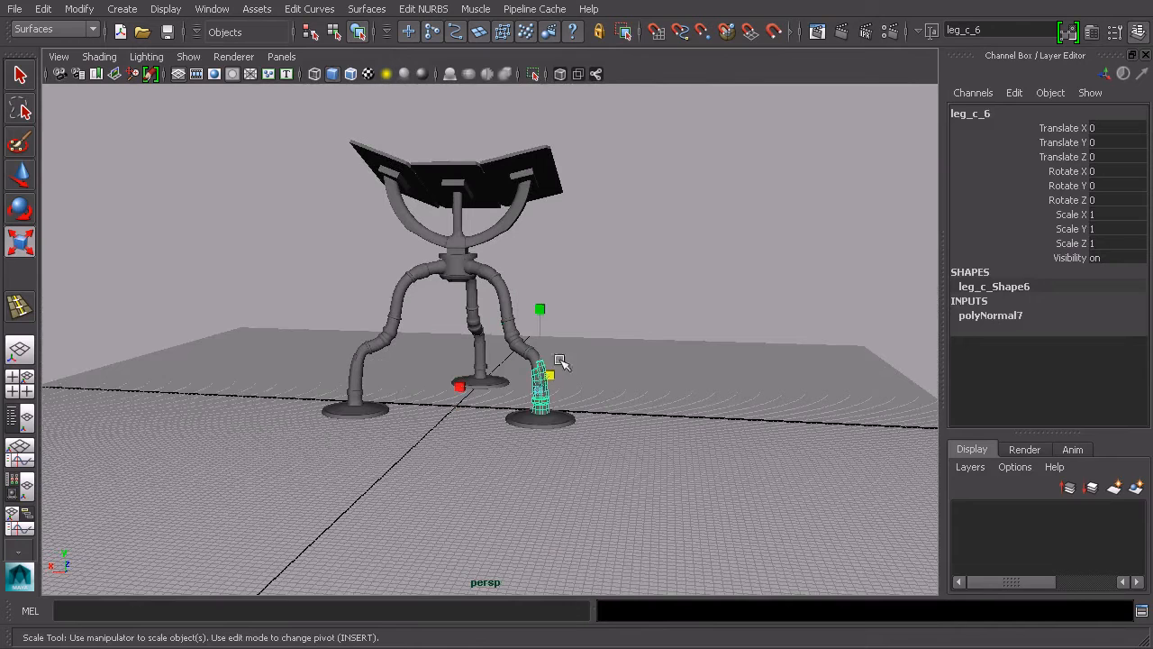
left_click(636, 126)
left_click_drag(637, 91, 279, 557)
left_click(42, 8)
mouse_move(126, 194)
left_click(257, 204)
- Open the Outliner to show the model's hierarchy
left_click_drag(297, 271, 383, 361, "alt")
scroll(549, 275, "up", 3)
middle_click_drag(544, 270, 576, 406, "alt")
left_click(218, 12)
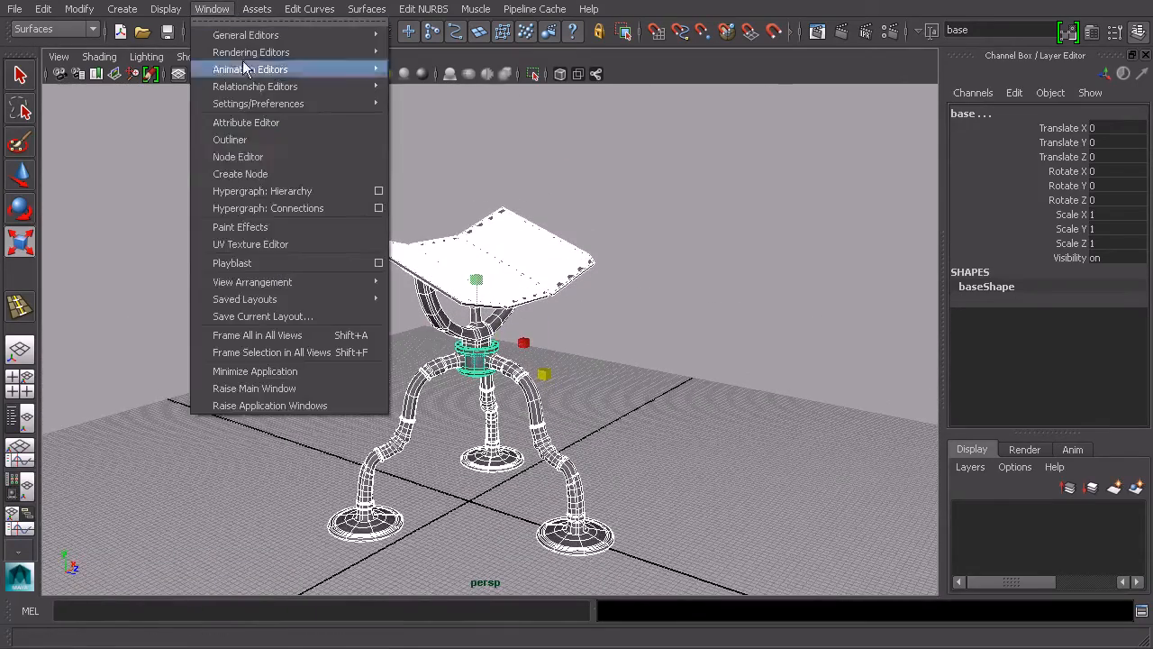
left_click(261, 140)
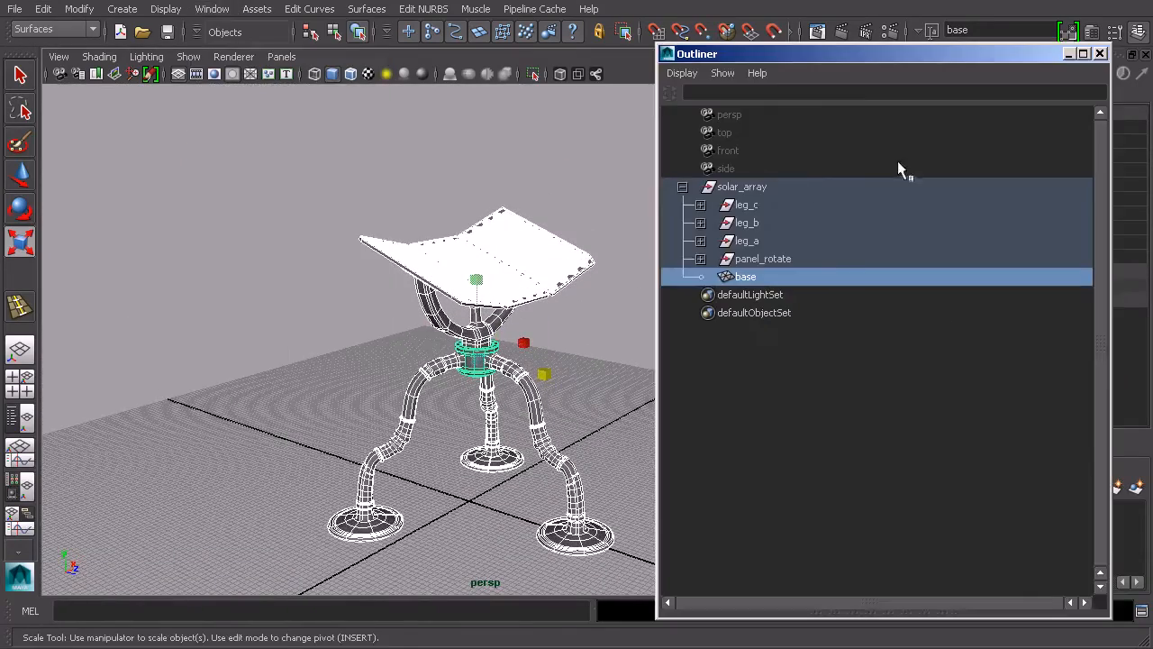
- Review the solar_array hierarchy in the Outliner, checking the leg_a, panel_rotate and leg_c groups and the base
left_click(756, 240)
left_click(700, 241)
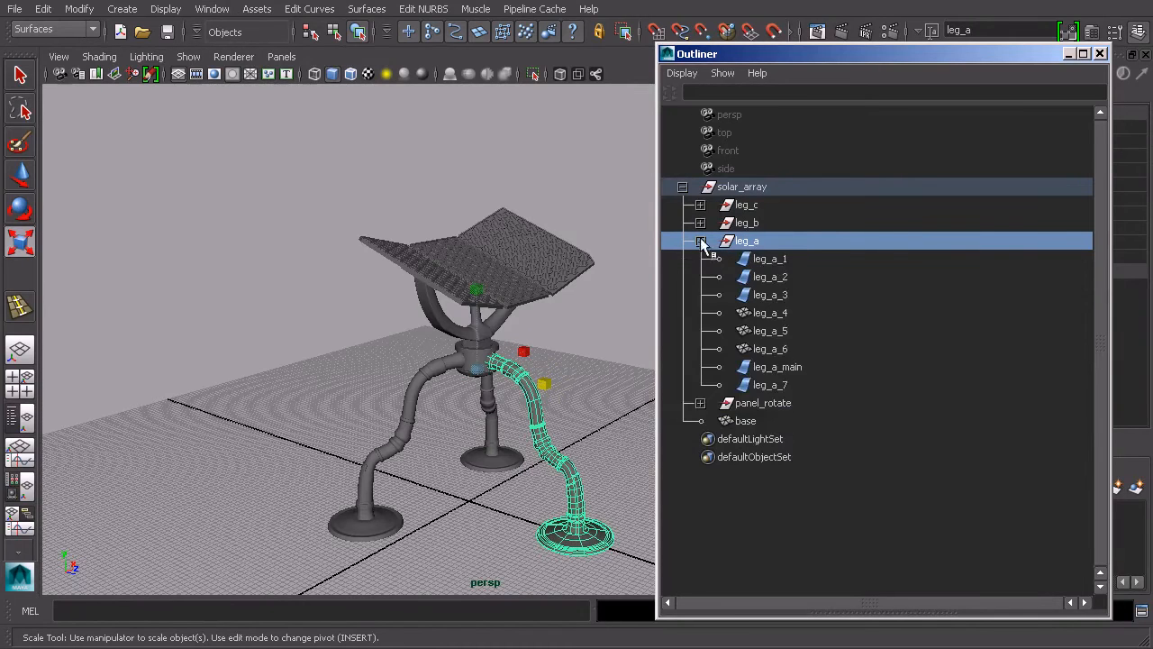
left_click(701, 241)
left_click(704, 276)
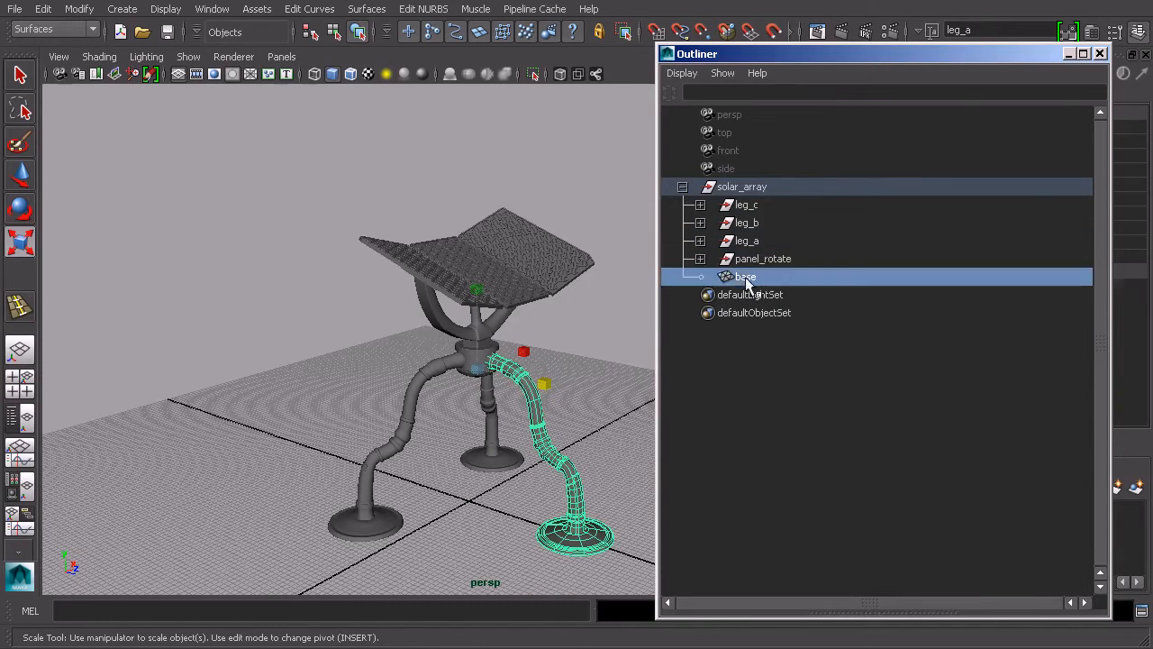
left_click(700, 258)
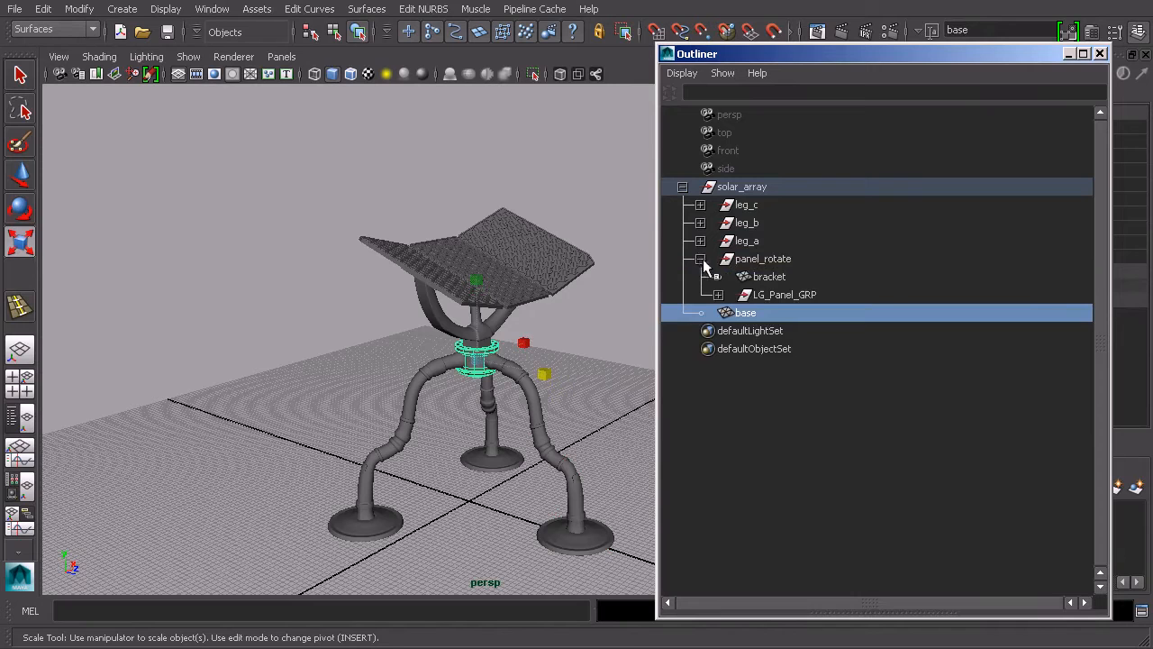
left_click(700, 259)
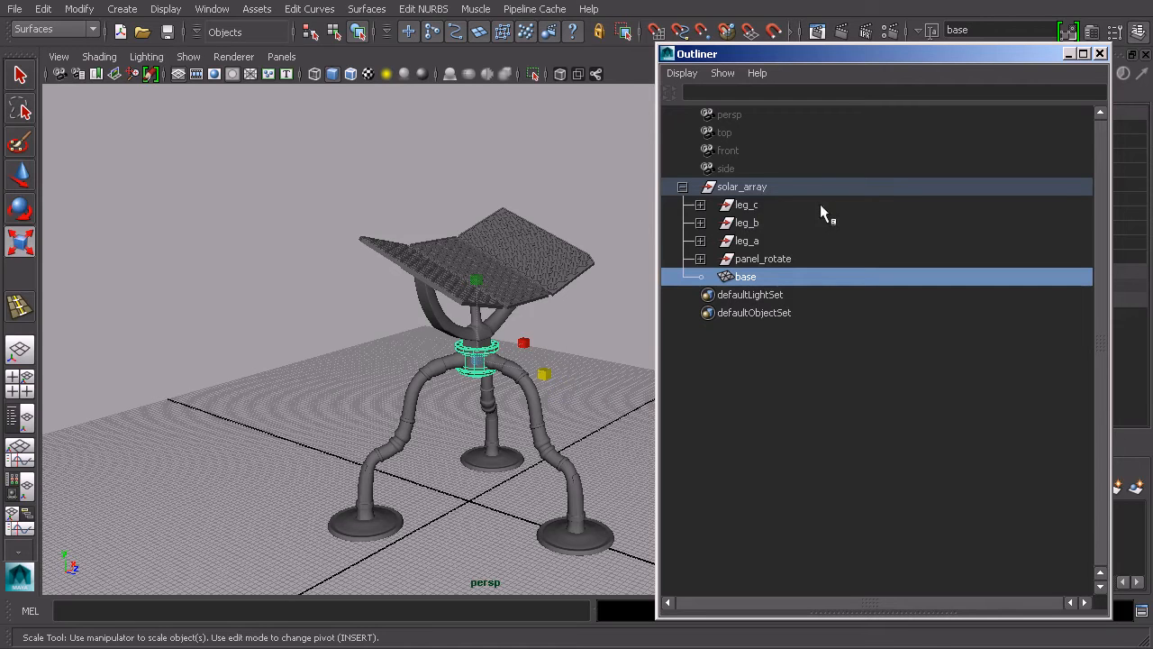
left_click(755, 187)
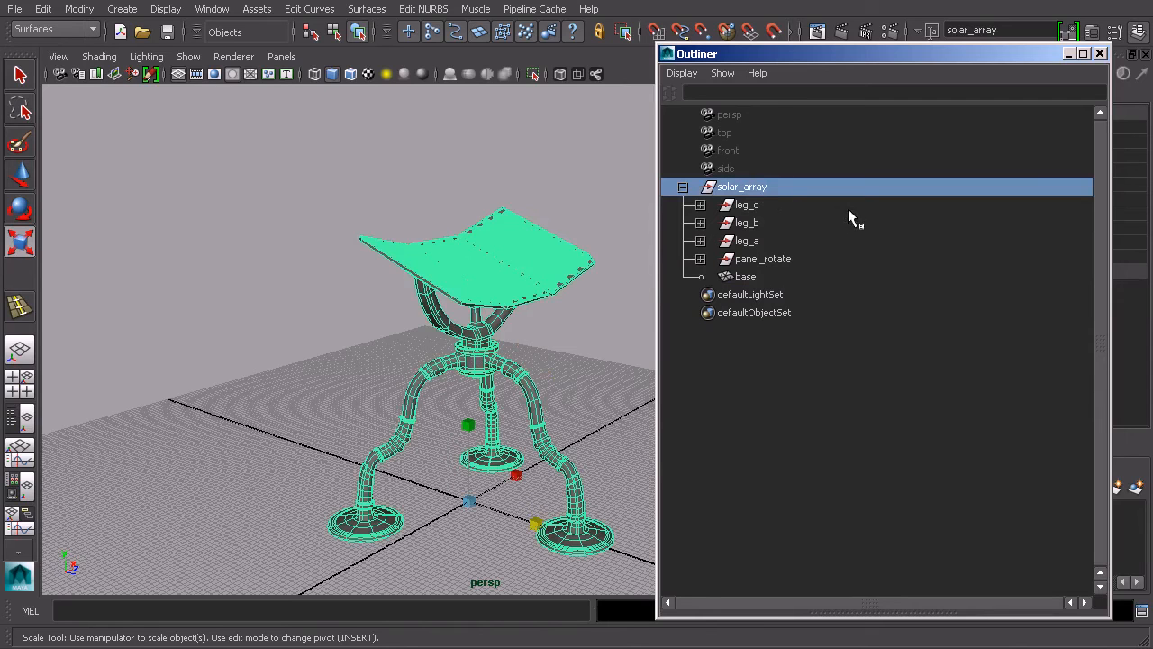
left_click(763, 205)
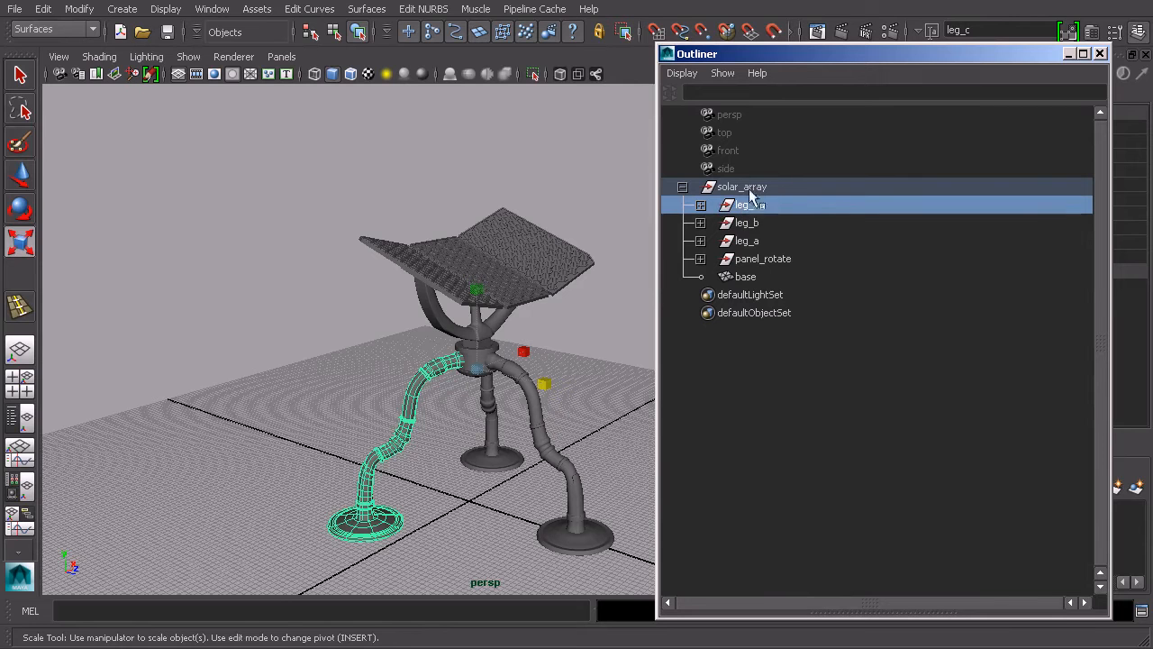
left_click(759, 206, "ctrl")
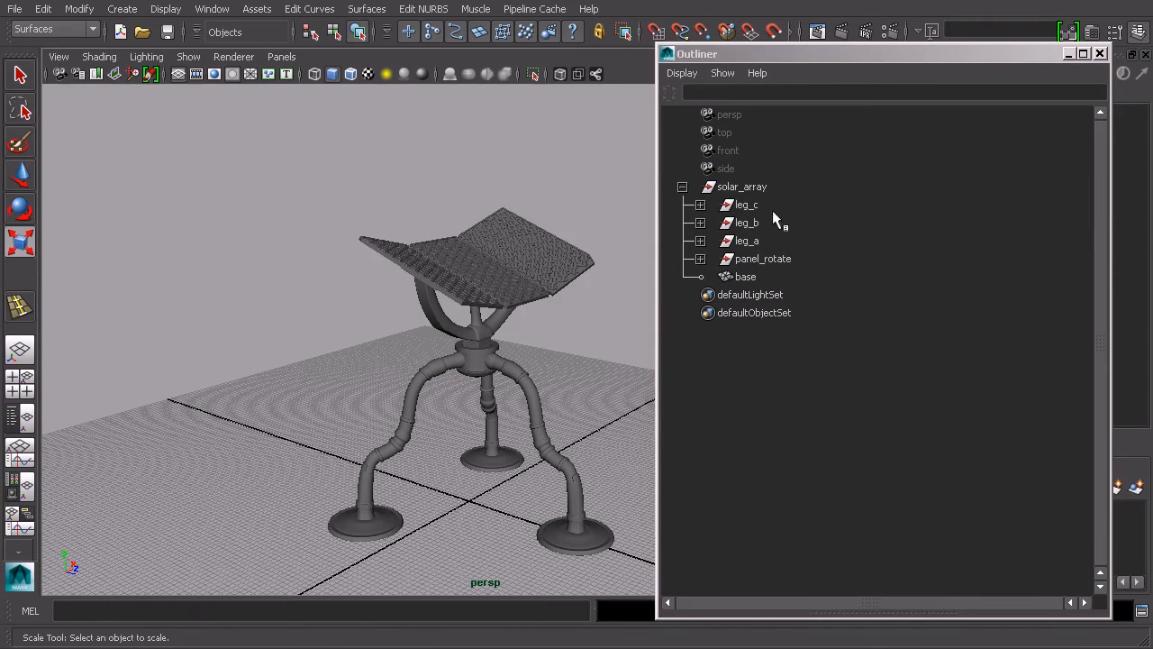
- Test rotating the panel_rotate group about its pivot, and undo the rotation
left_click(763, 258)
left_click_drag(531, 324, 548, 327, "alt")
key("e")
left_click_drag(495, 406, 469, 405)
key("ctrl+z")
- Test rotating the whole solar_array group about its ground-level pivot, and undo the rotations
left_click(741, 186)
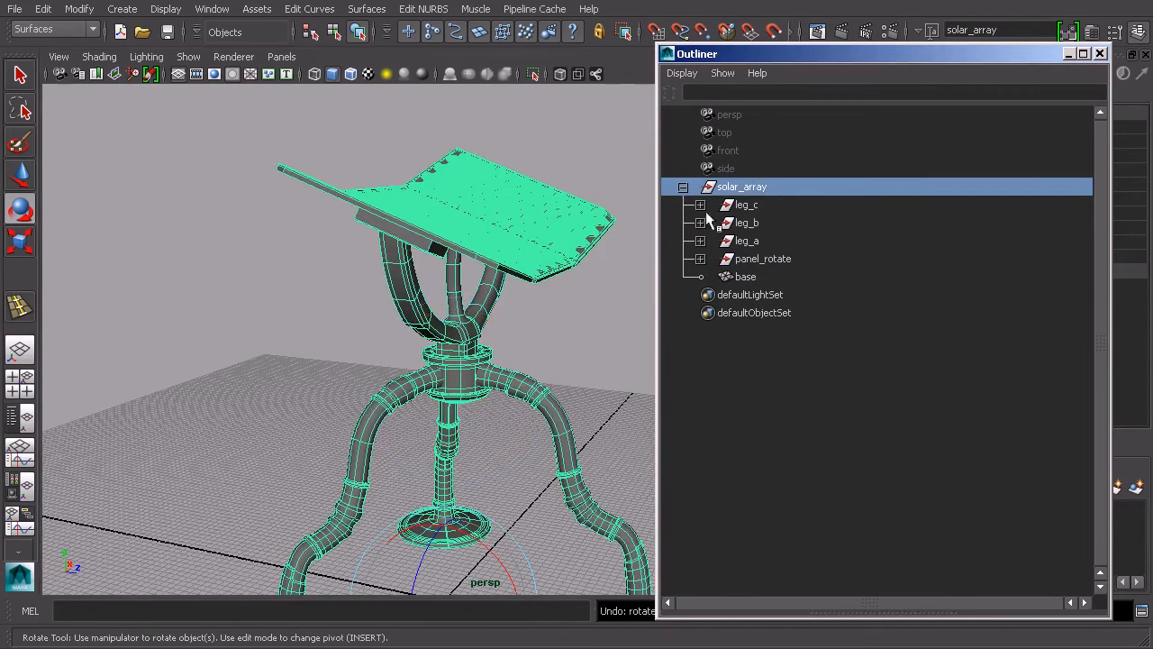
left_click_drag(470, 576, 477, 568)
key("ctrl+z")
middle_click_drag(530, 514, 513, 402, "alt")
mouse_move(434, 502)
left_mouse_down()
mouse_move(350, 494)
mouse_move(417, 494)
left_mouse_up()
key("ctrl+z")
scroll(597, 364, "down", 4)
left_click_drag(597, 364, 547, 341, "alt")
middle_click_drag(547, 341, 540, 366, "alt")
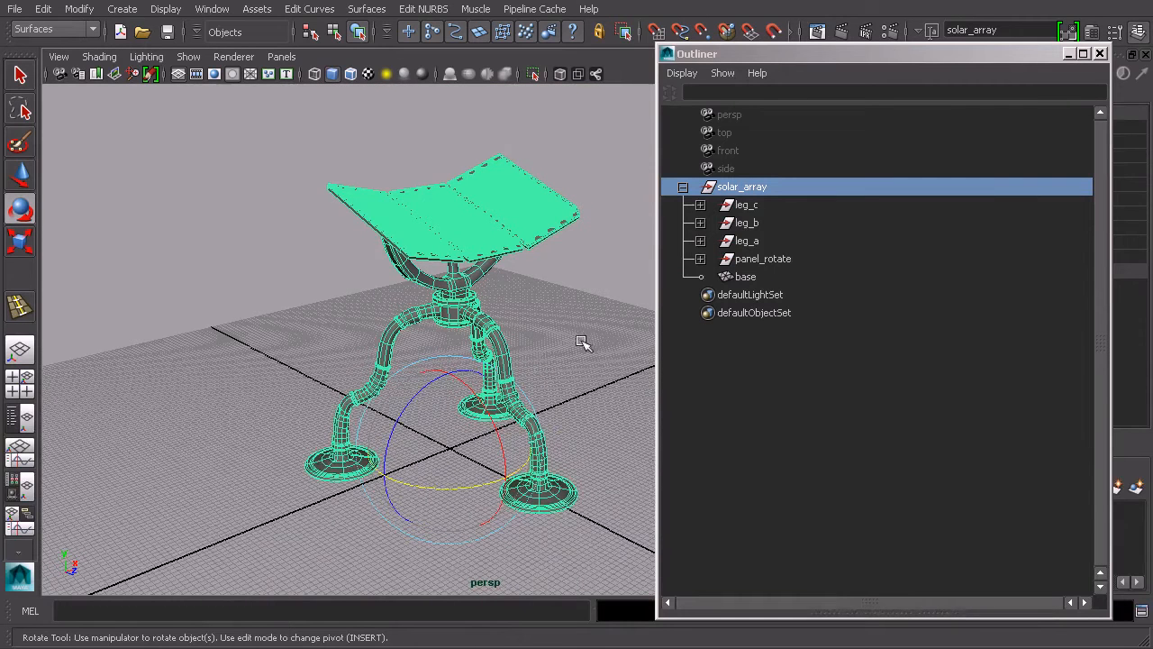
- Deselect the solar_array group and inspect the finished model up close from above, checking the three panels and the legs
left_click(510, 267)
left_click_drag(510, 267, 600, 312, "alt")
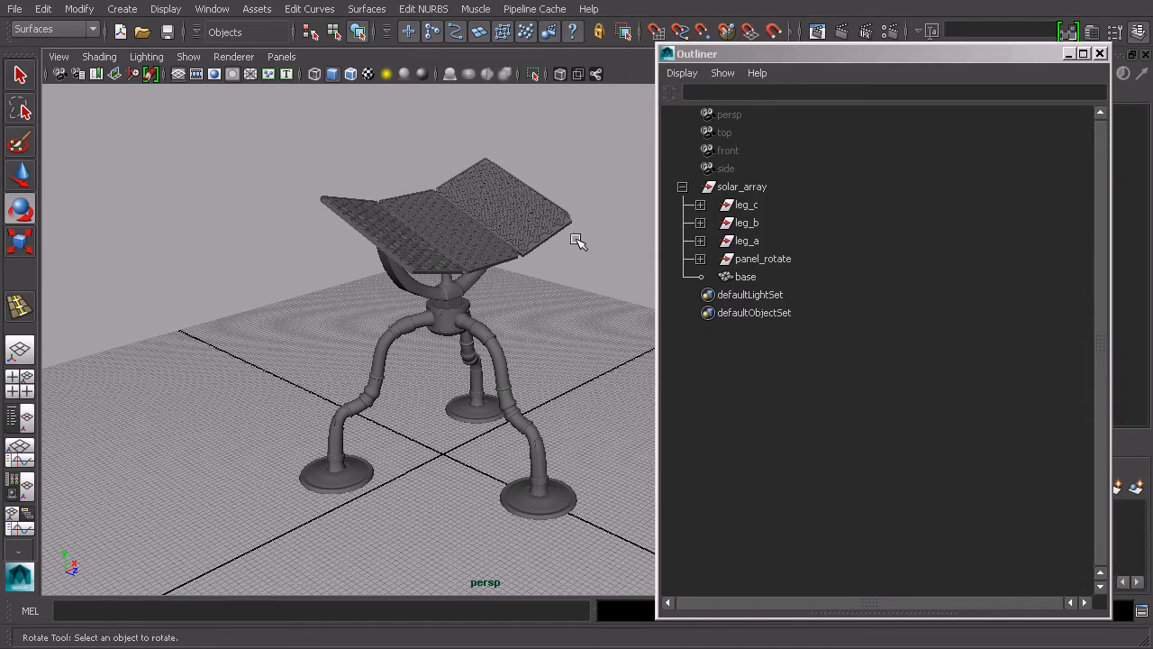
scroll(575, 256, "up", 4)
left_click_drag(563, 226, 540, 257, "alt")
middle_click_drag(539, 260, 538, 290, "alt")
mouse_move(538, 289)
left_mouse_down("alt")
mouse_move(512, 275)
mouse_move(453, 301)
mouse_move(546, 283)
left_mouse_up("alt")
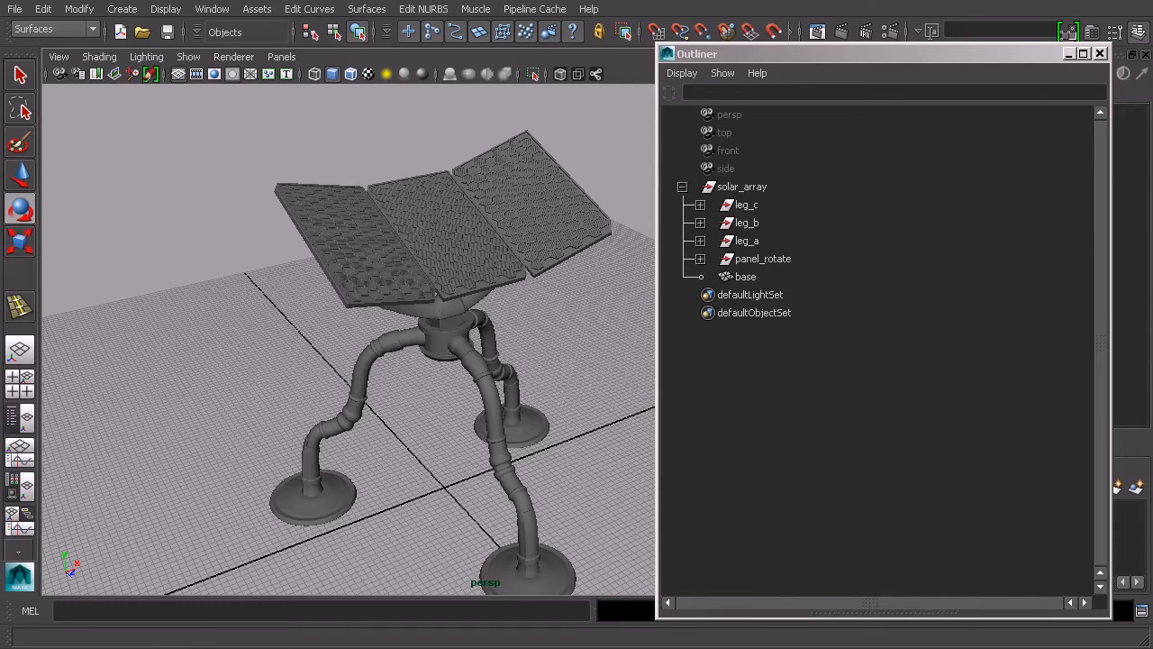
- Switch to Windows Photo Viewer, browse the reference images from the satellite to the solar panel close-up, and close the viewer
key("alt+Tab")
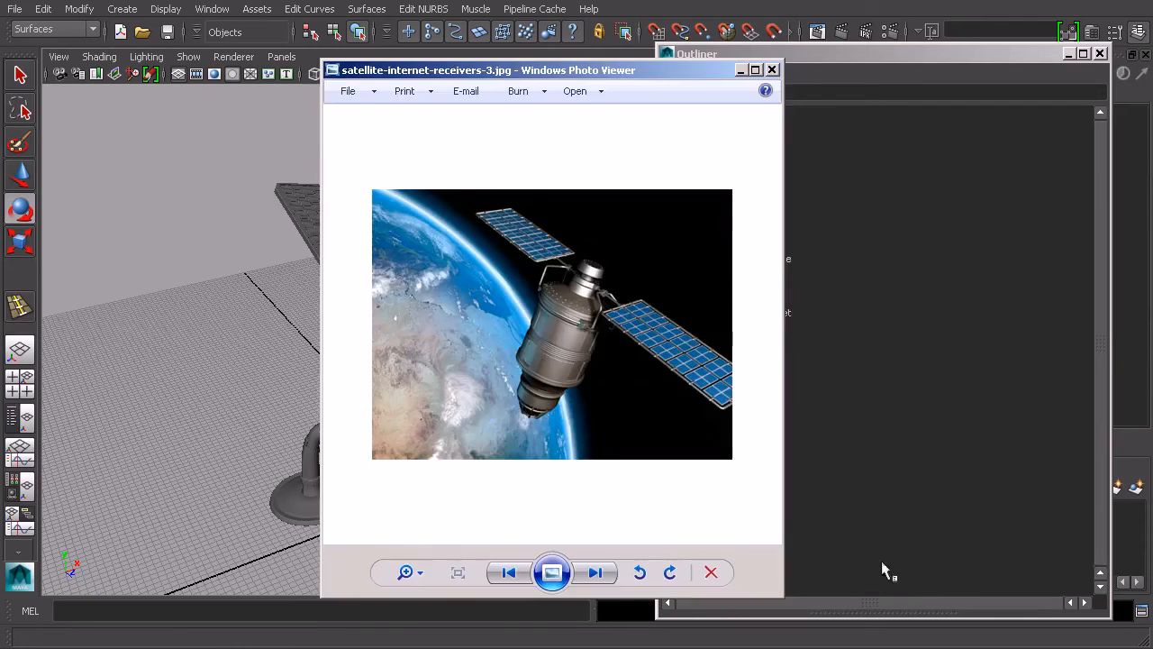
left_click_drag(580, 69, 800, 81)
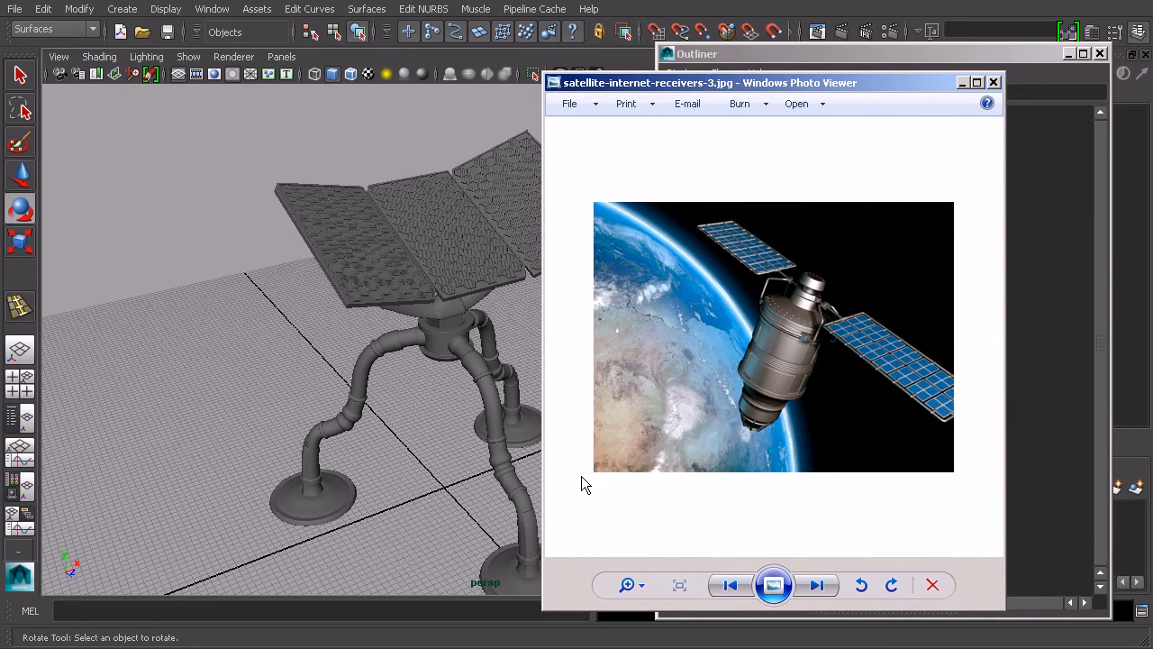
left_click(817, 585)
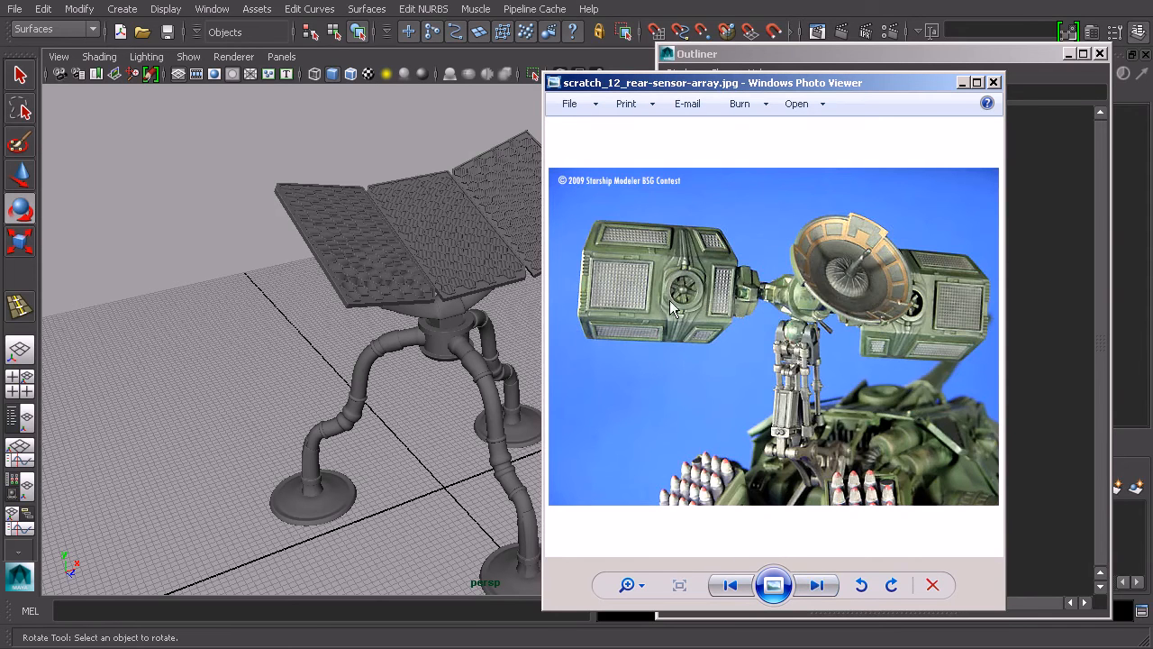
left_click(816, 587)
left_click(816, 587)
left_click(816, 587)
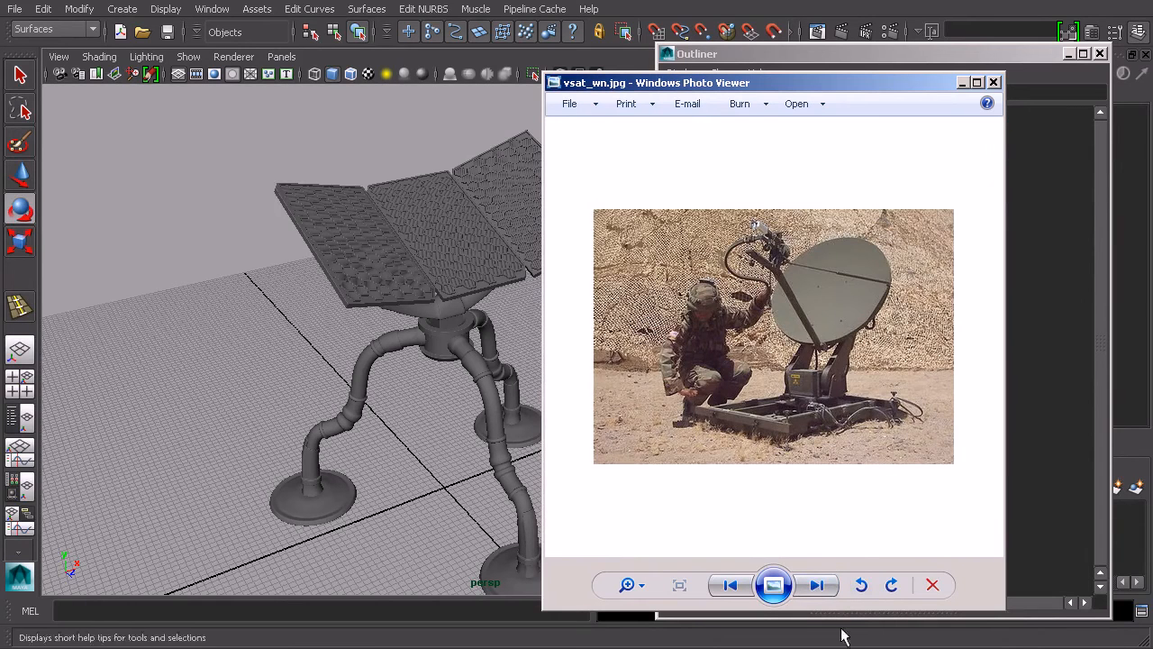
left_click(825, 586)
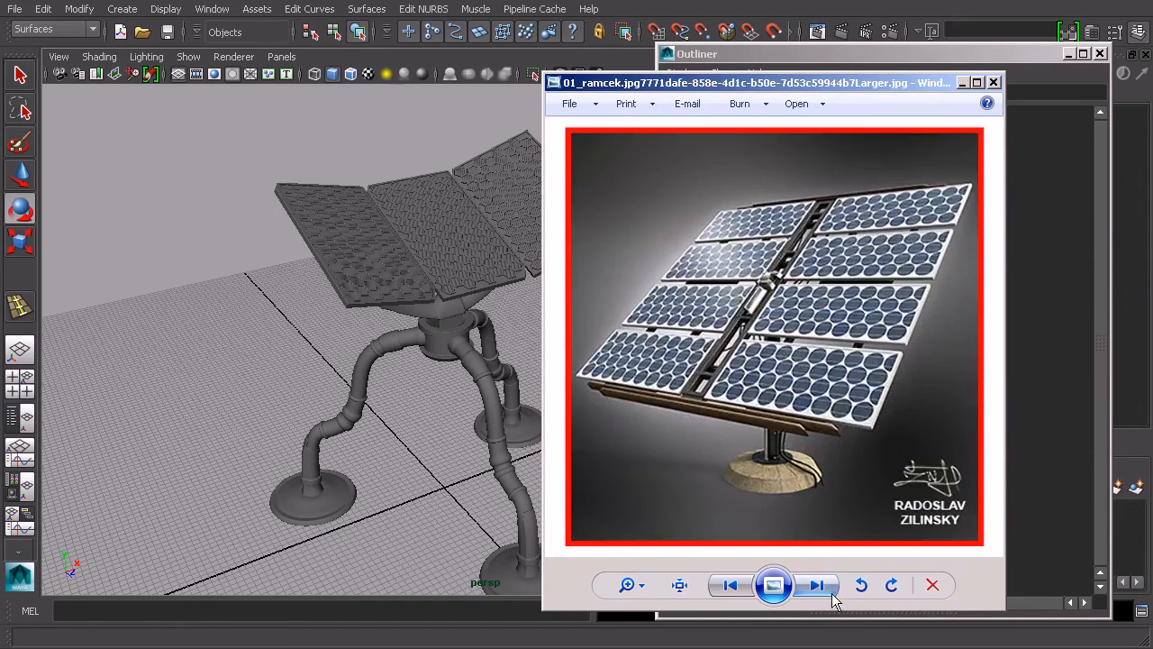
left_click(827, 588)
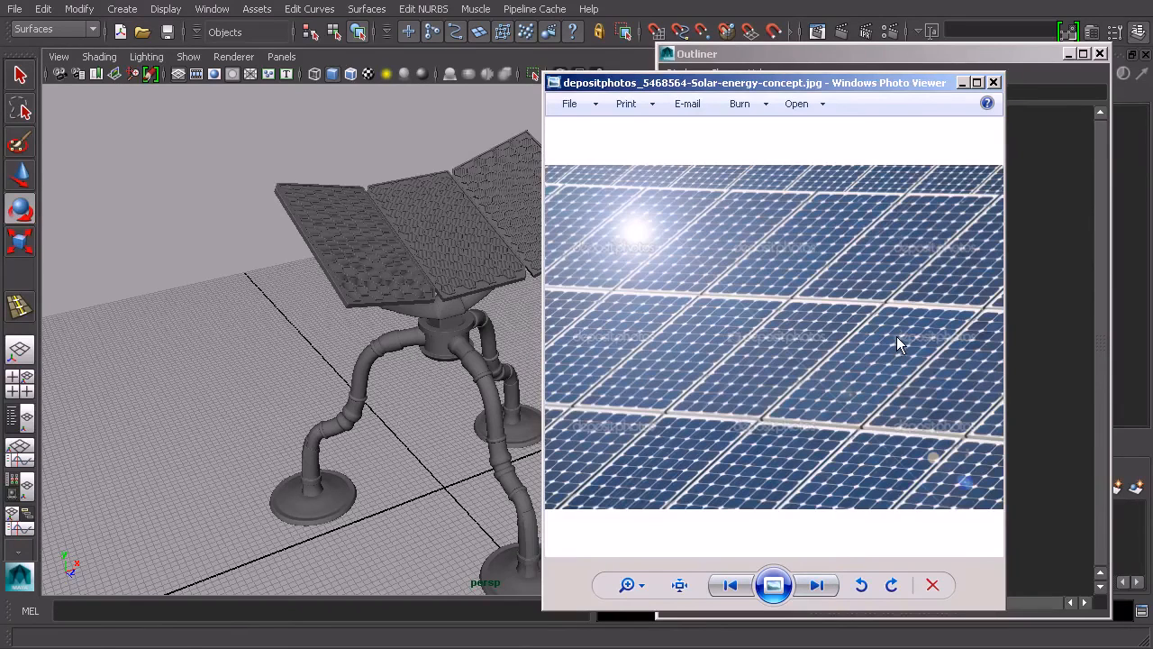
left_click(994, 82)
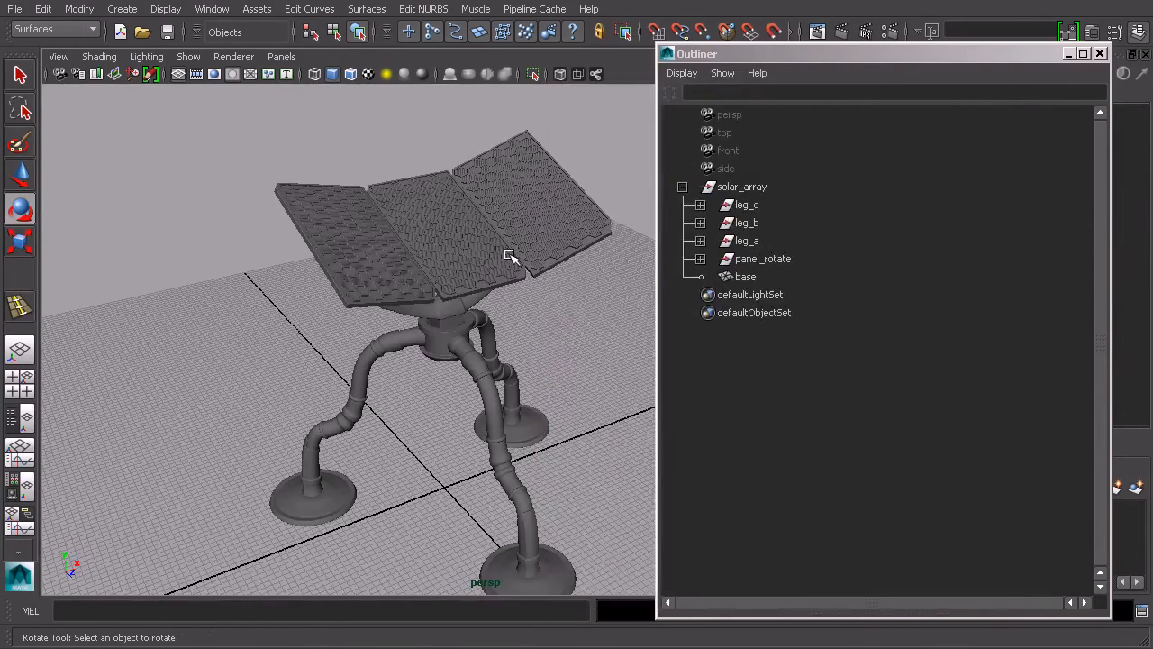